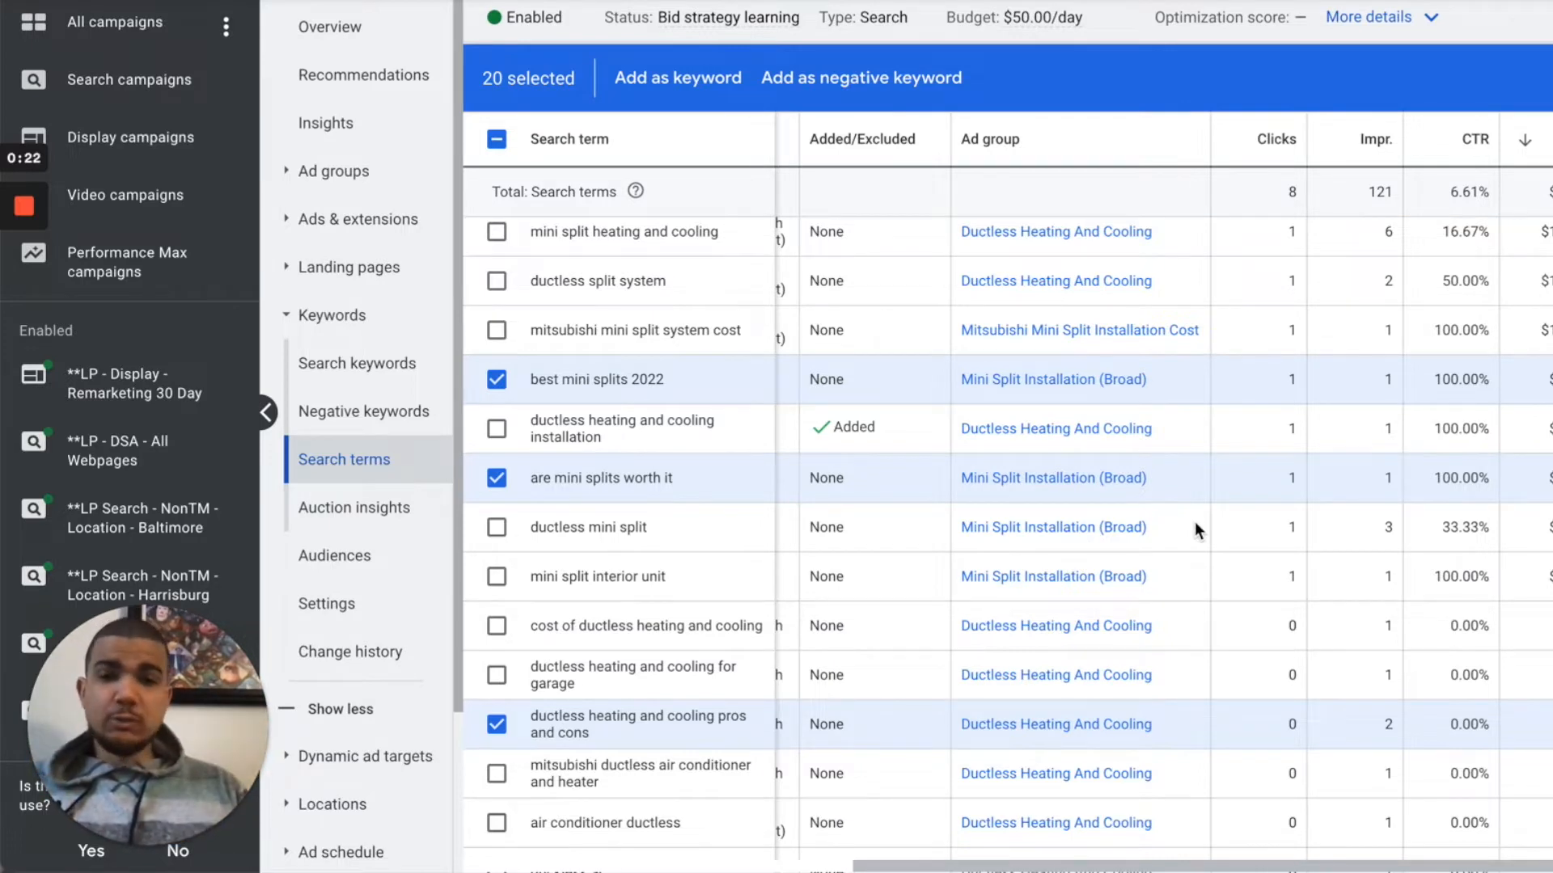
Step: Review the ticked search terms in the upper part of the list, from "best mini splits 2022" to "are mini splits worth the cost"
scroll(1195, 521, "up", 1)
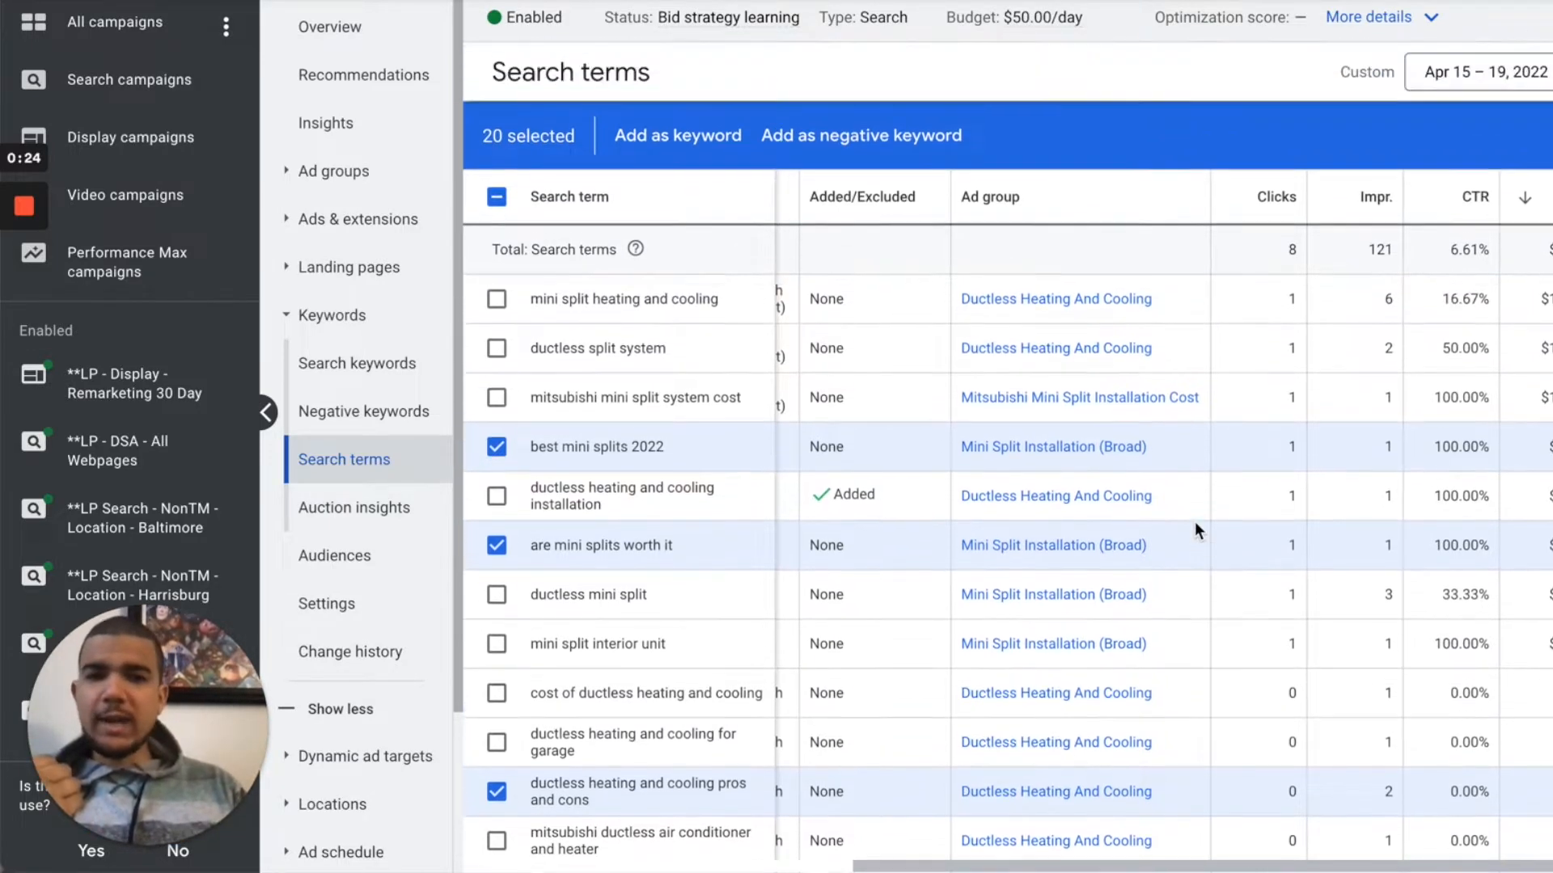
scroll(1183, 532, "down", 8)
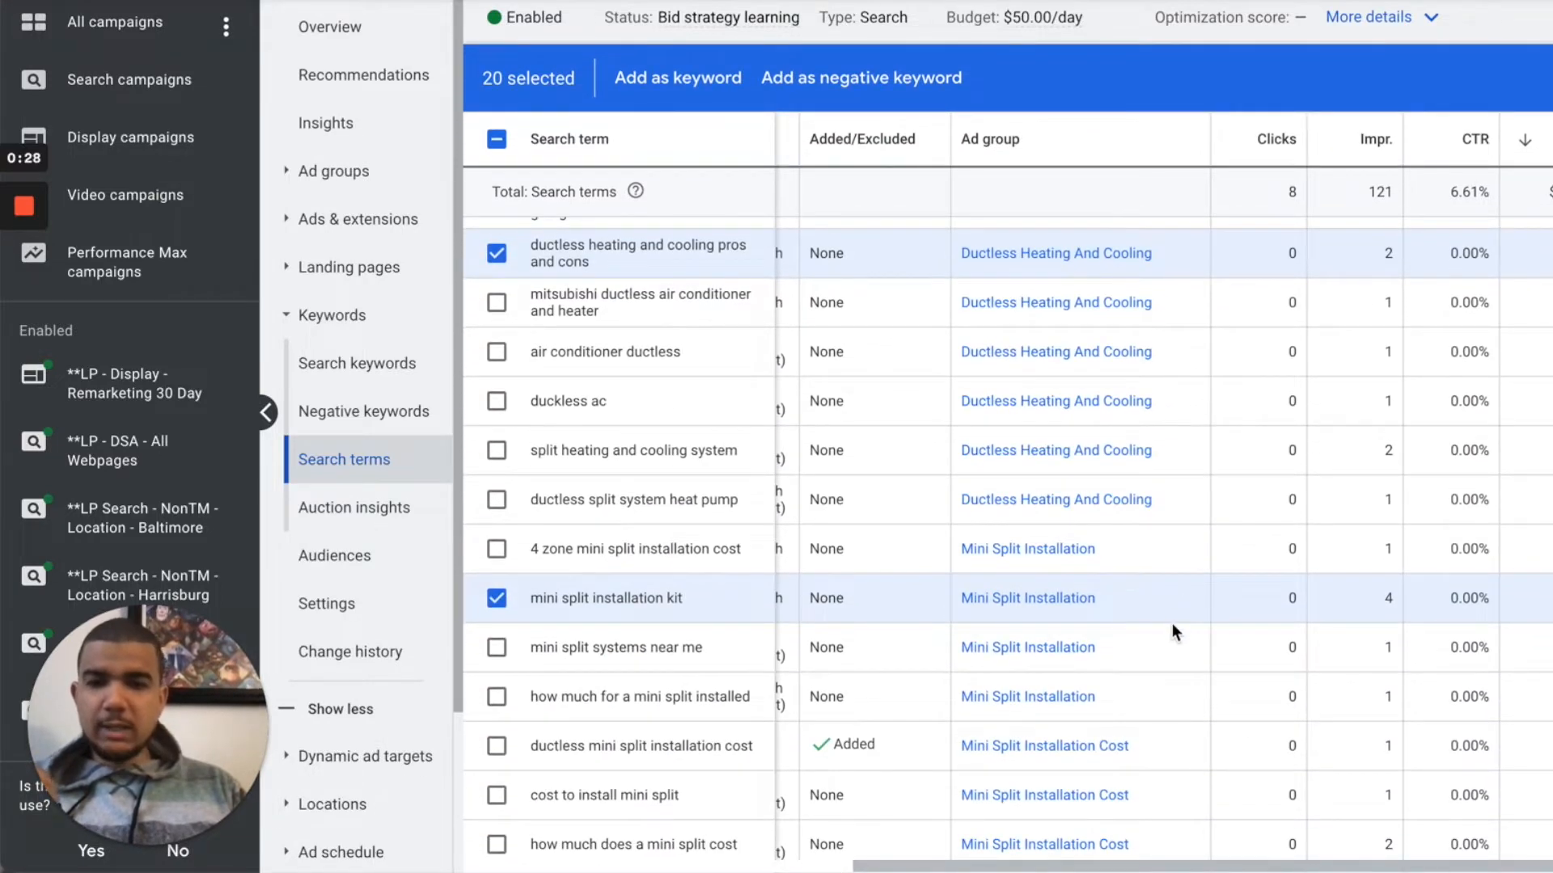
scroll(1174, 632, "down", 1)
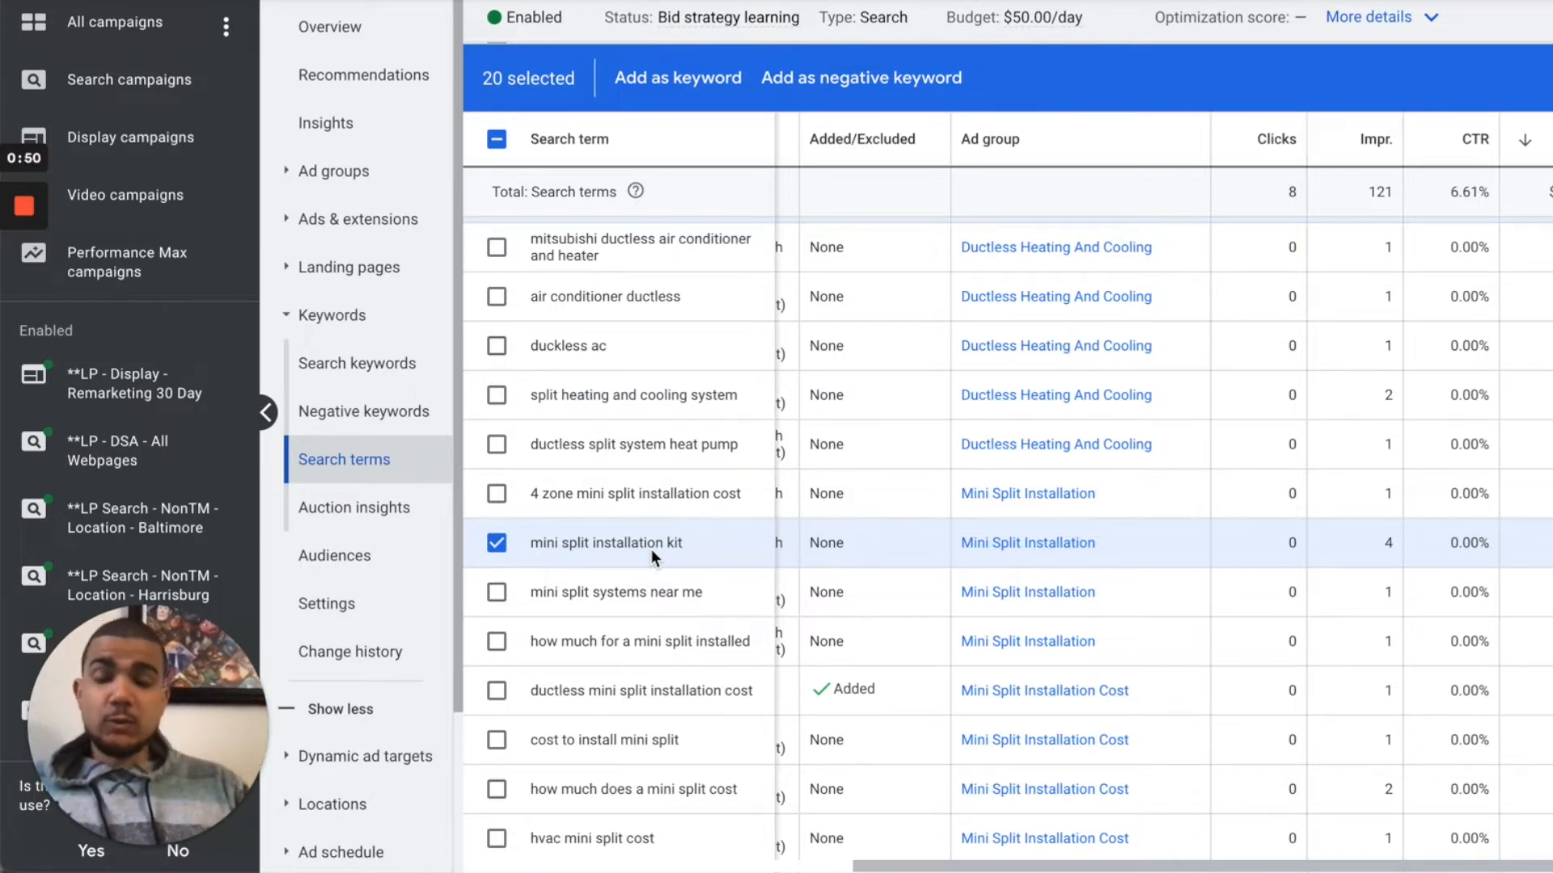
scroll(642, 541, "up", 4)
scroll(558, 509, "right", 1)
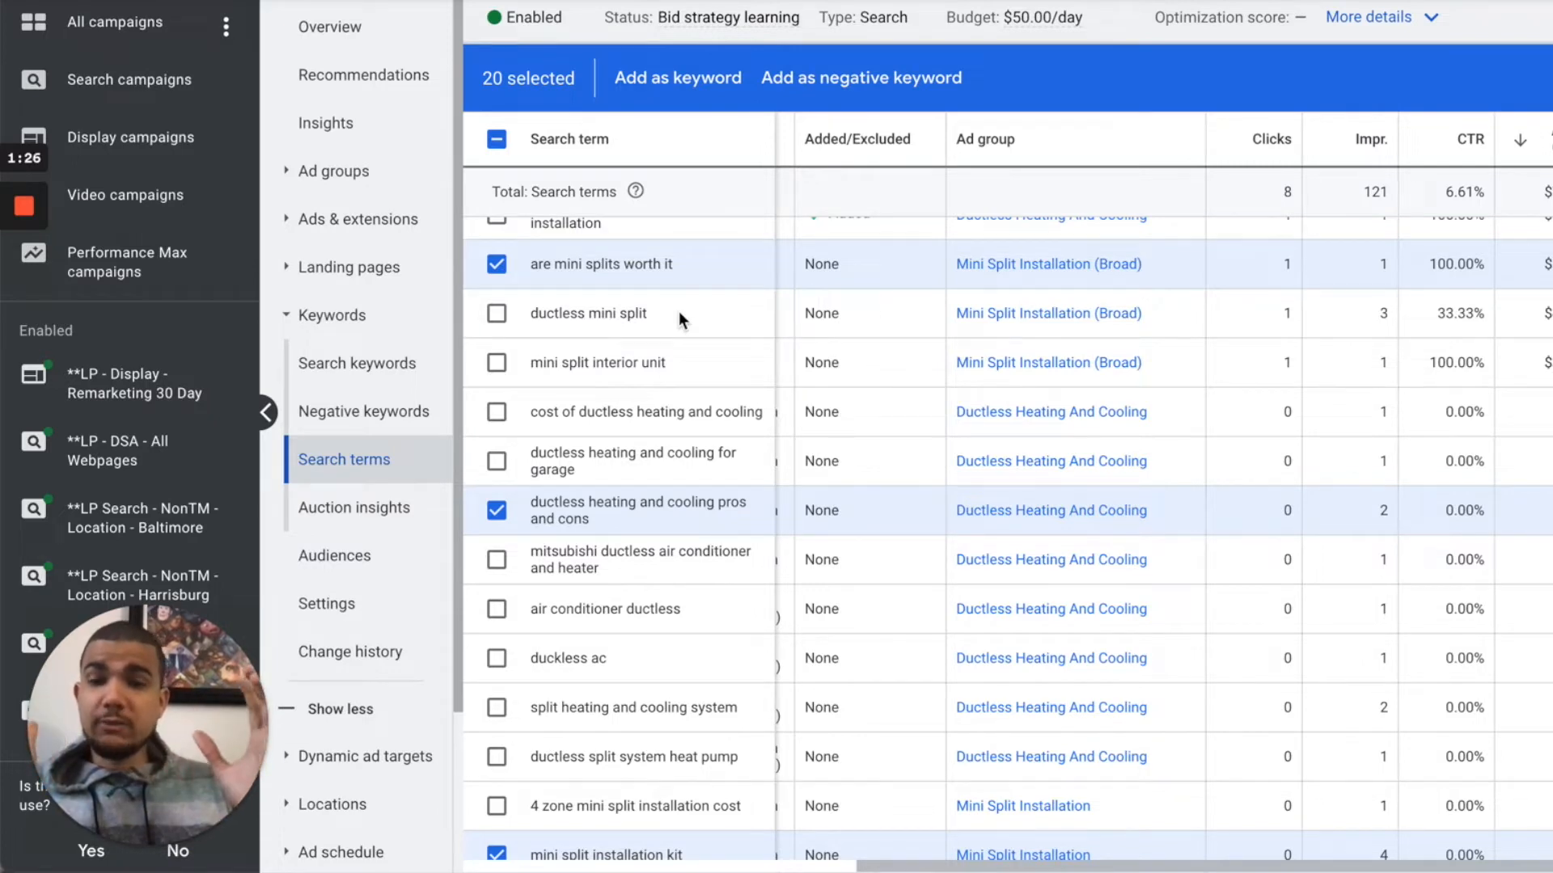
scroll(678, 312, "up", 2)
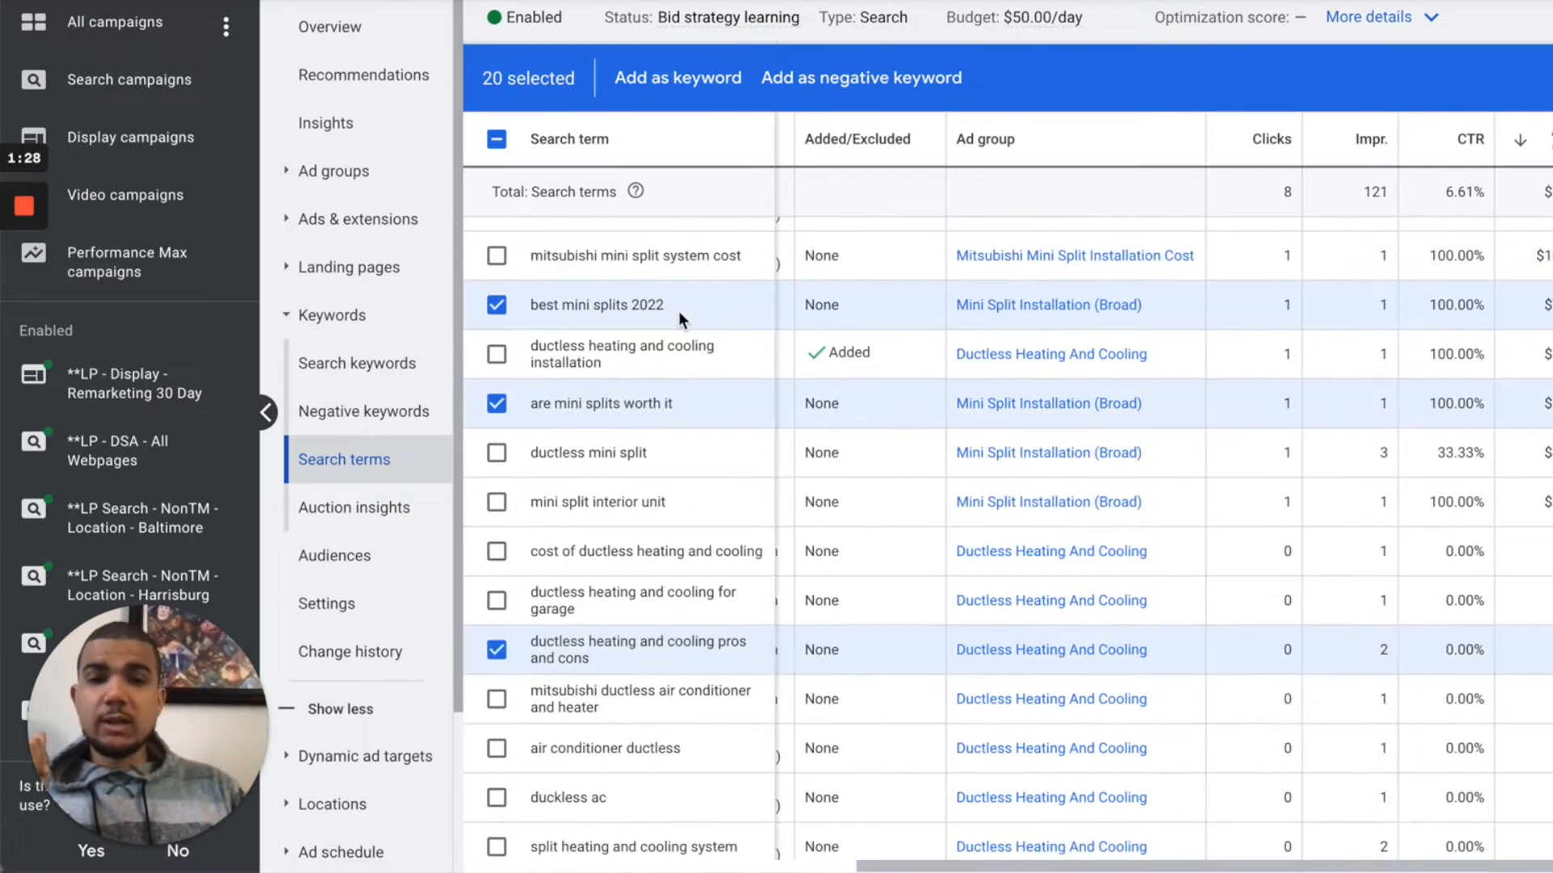
scroll(678, 312, "up", 2)
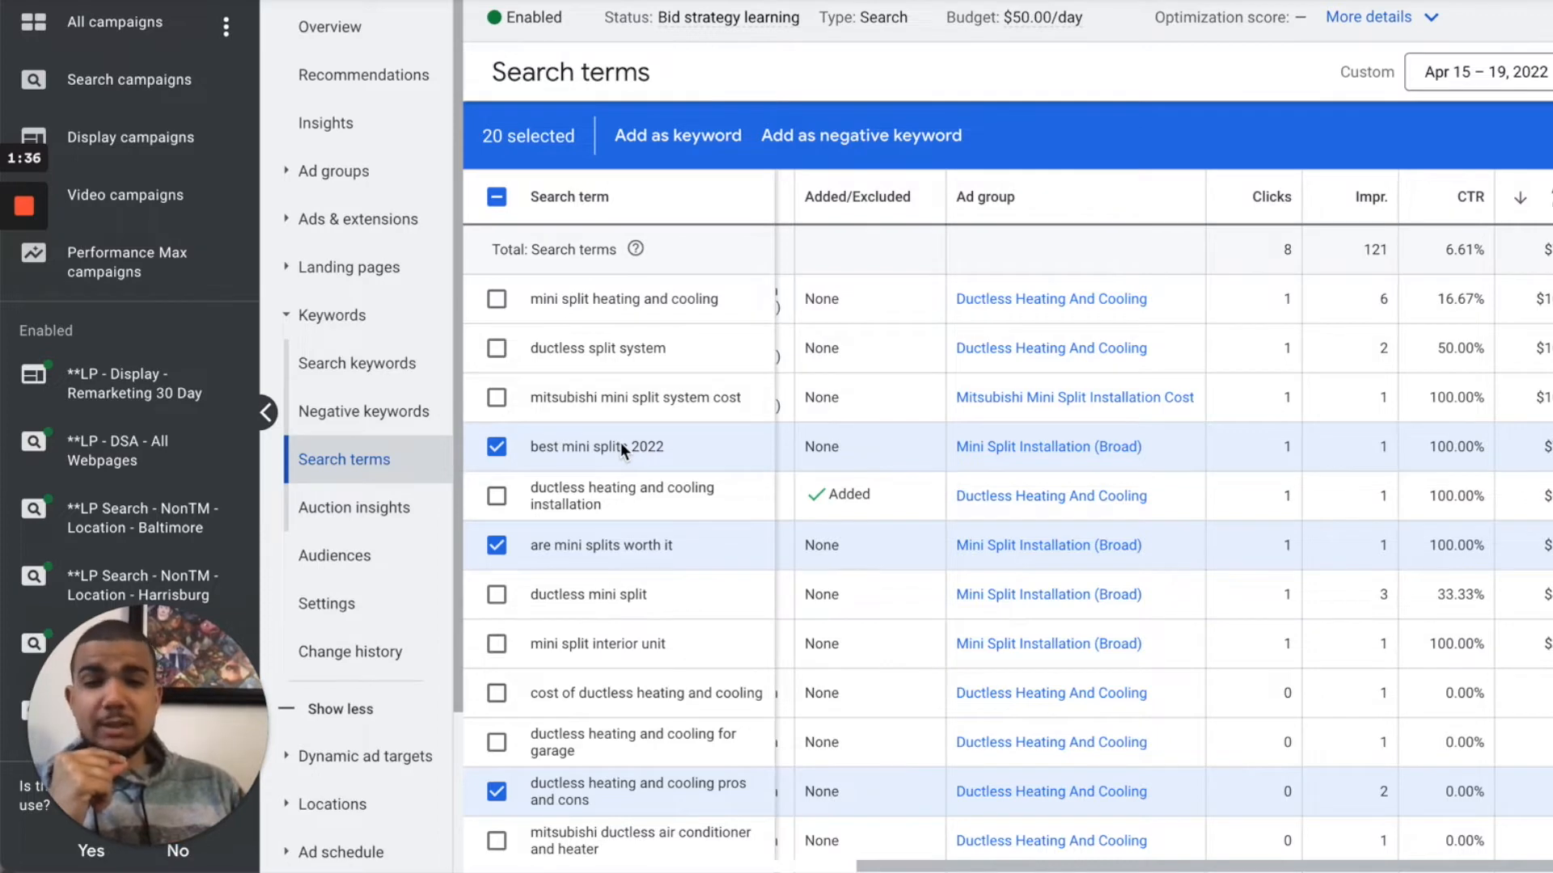
scroll(620, 443, "down", 4)
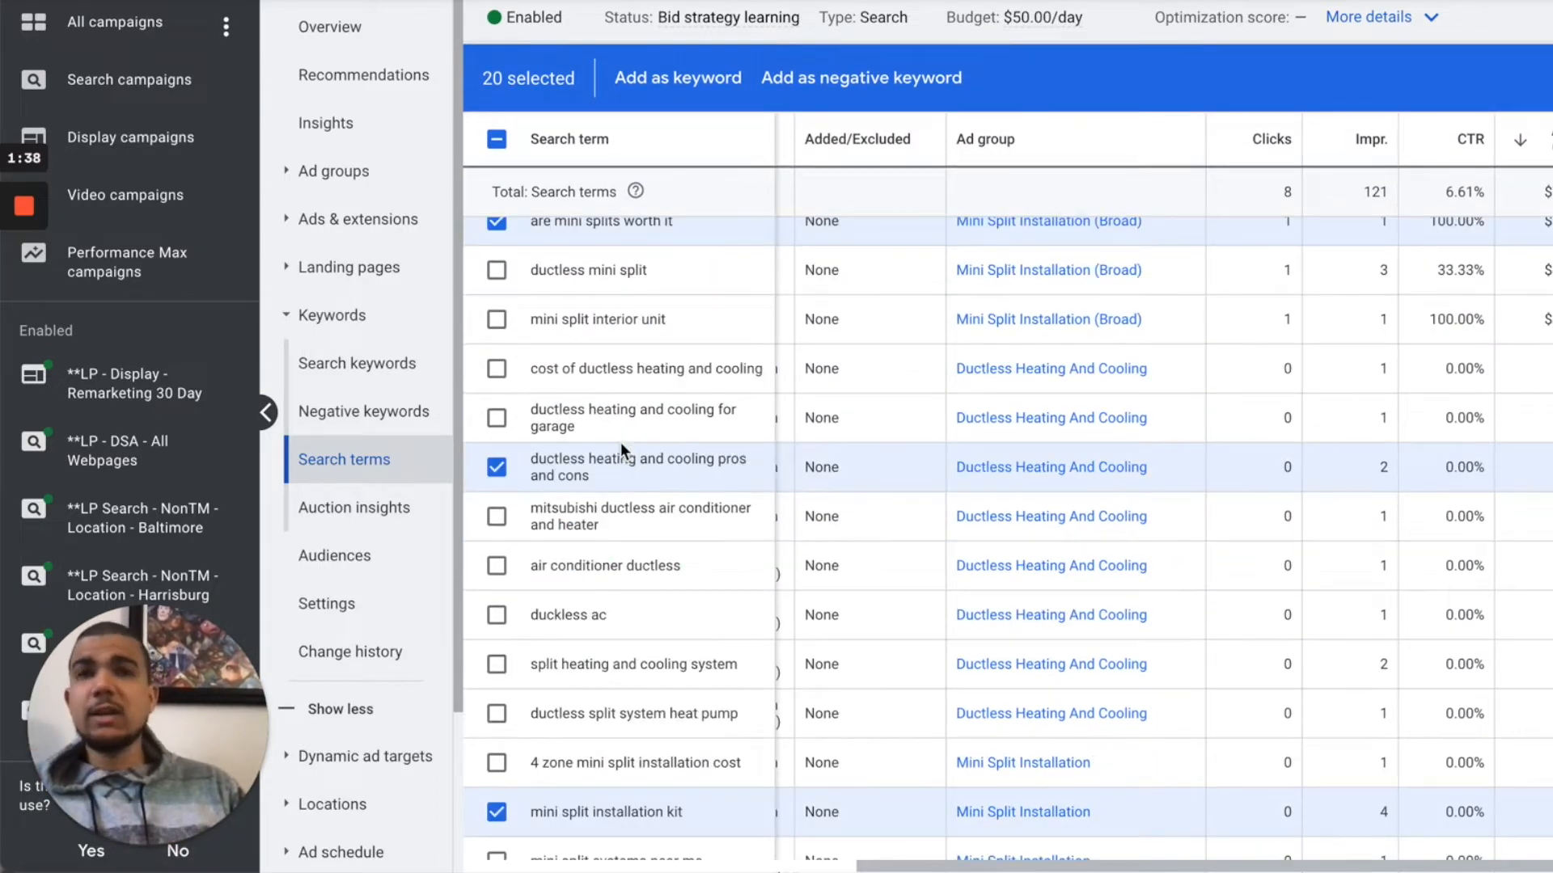
scroll(619, 443, "down", 1)
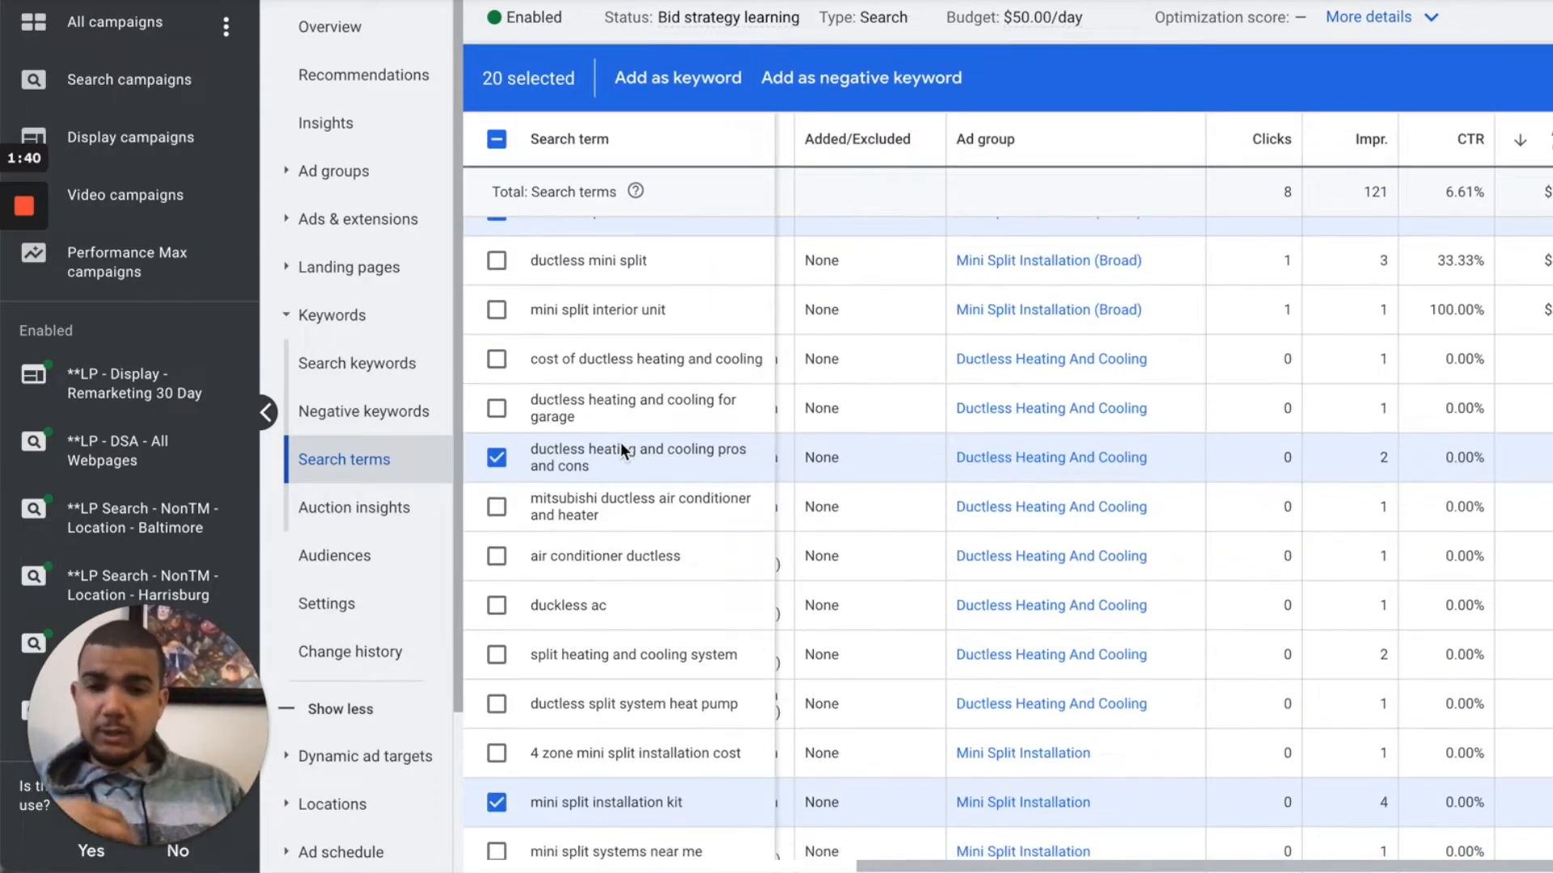
scroll(619, 442, "down", 12)
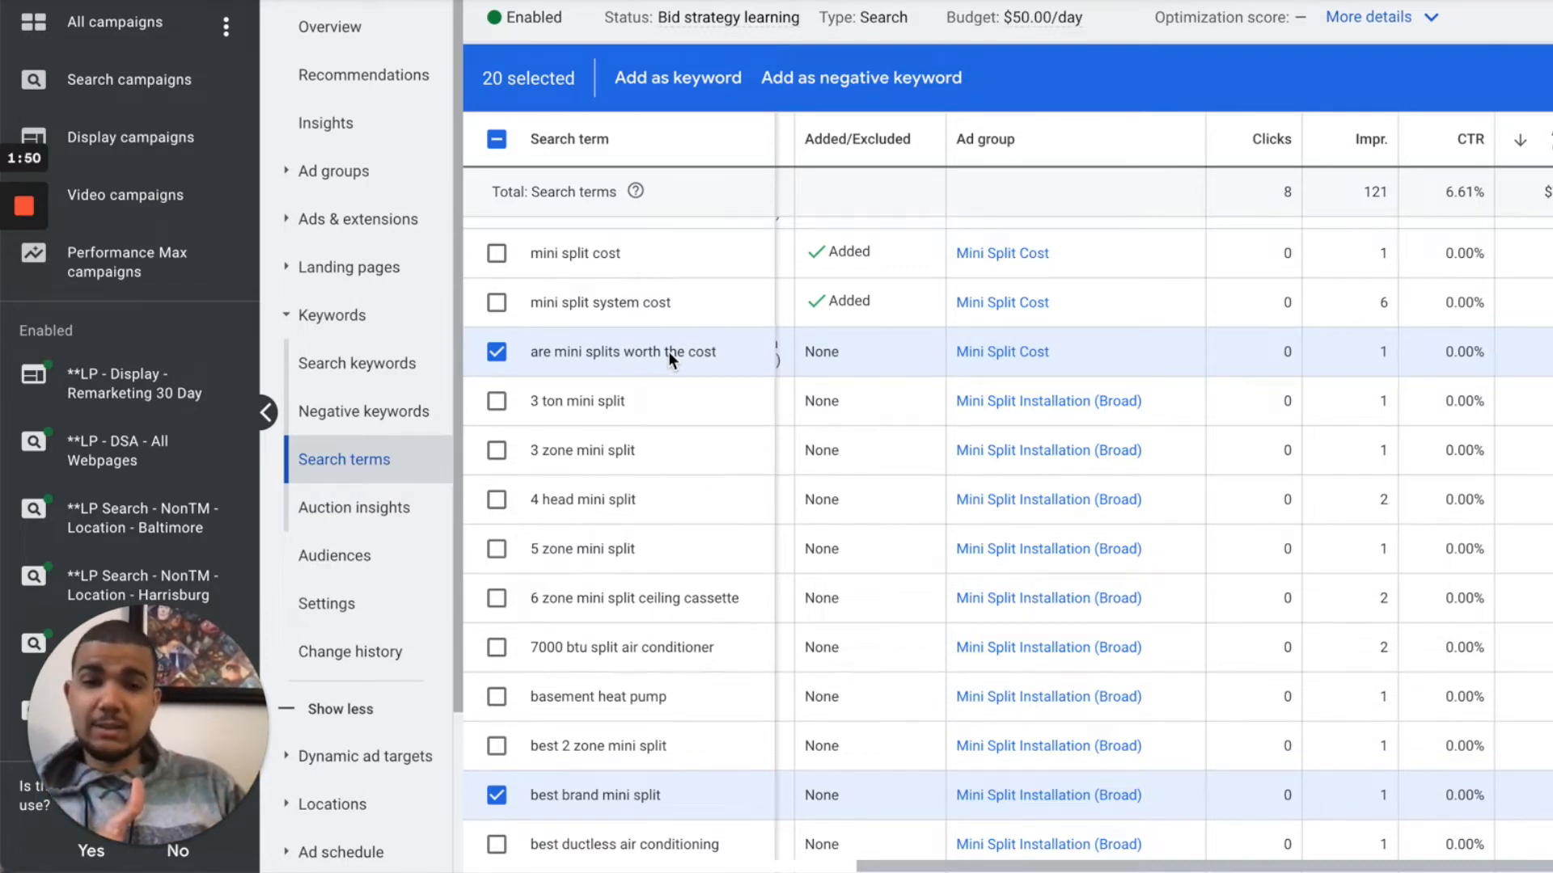
scroll(669, 351, "up", 5)
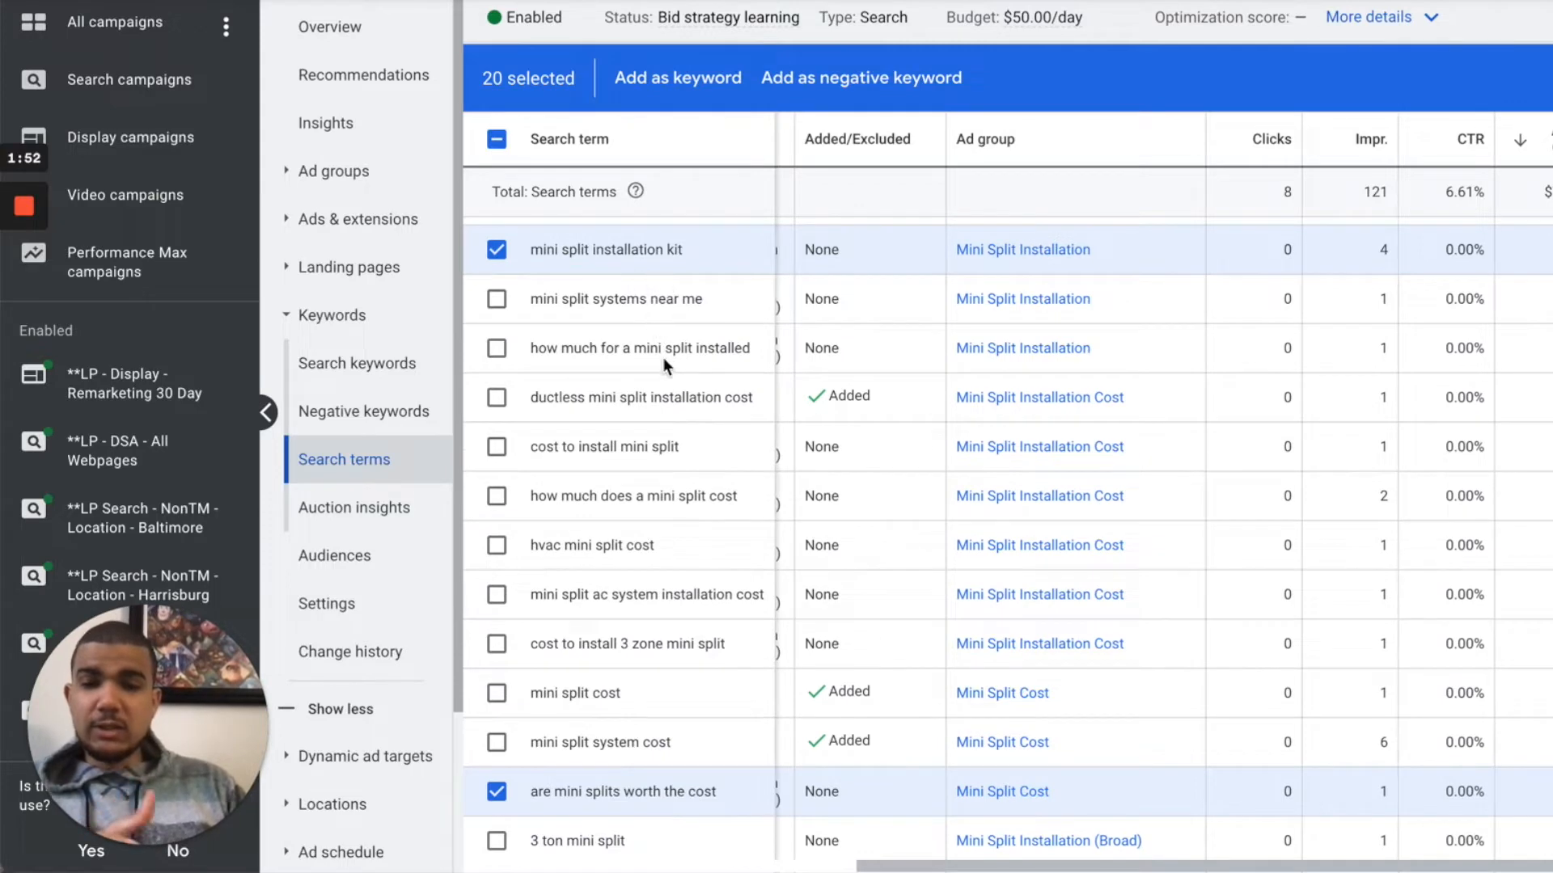
scroll(664, 358, "down", 4)
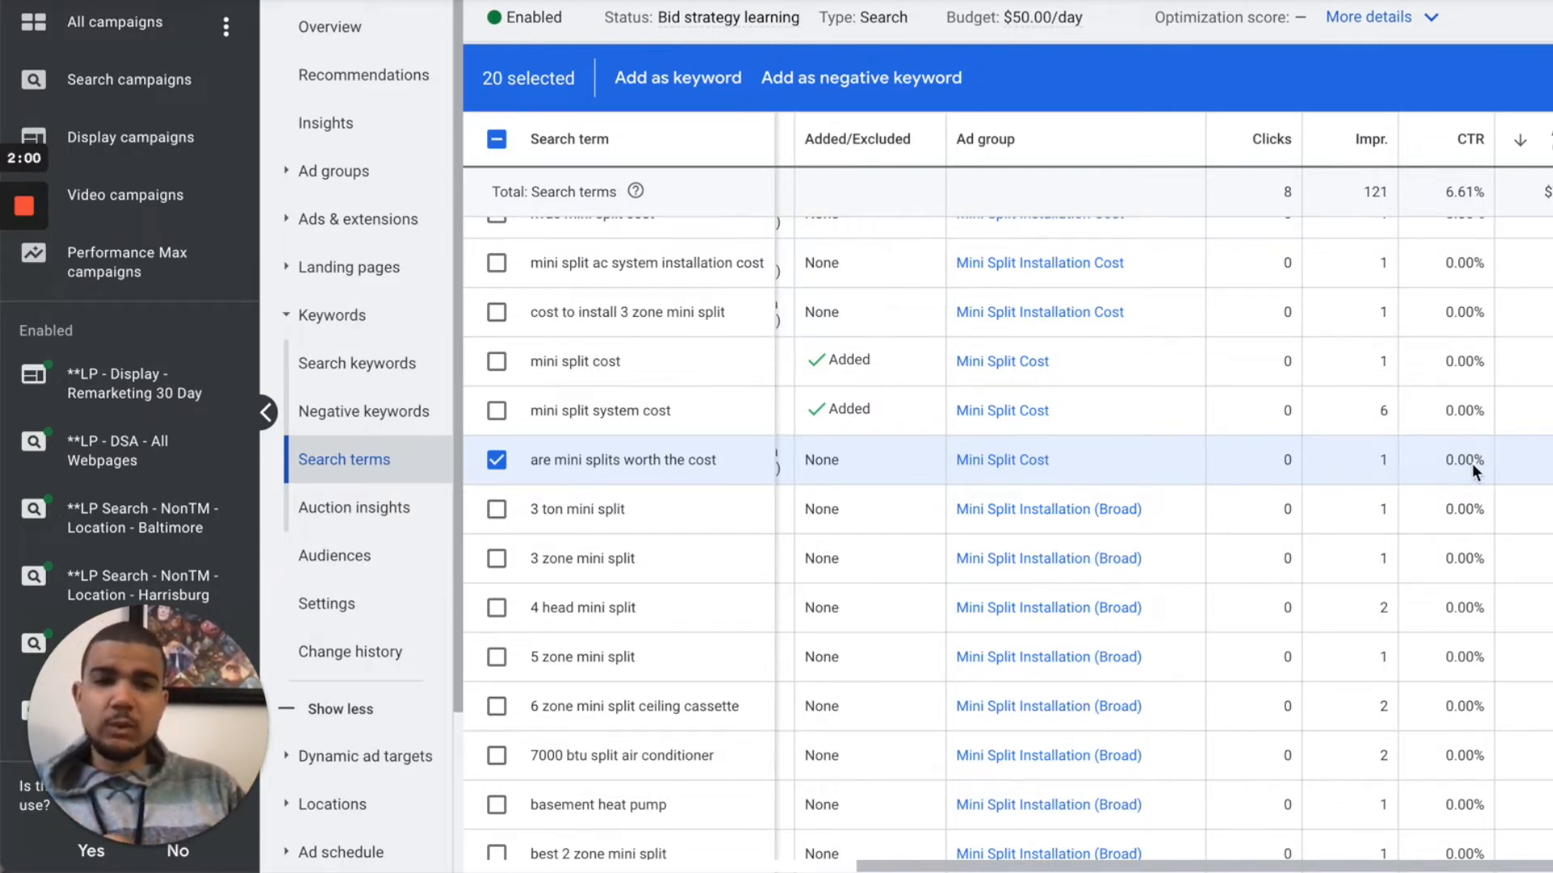
scroll(1439, 460, "up", 6)
scroll(1440, 459, "up", 10)
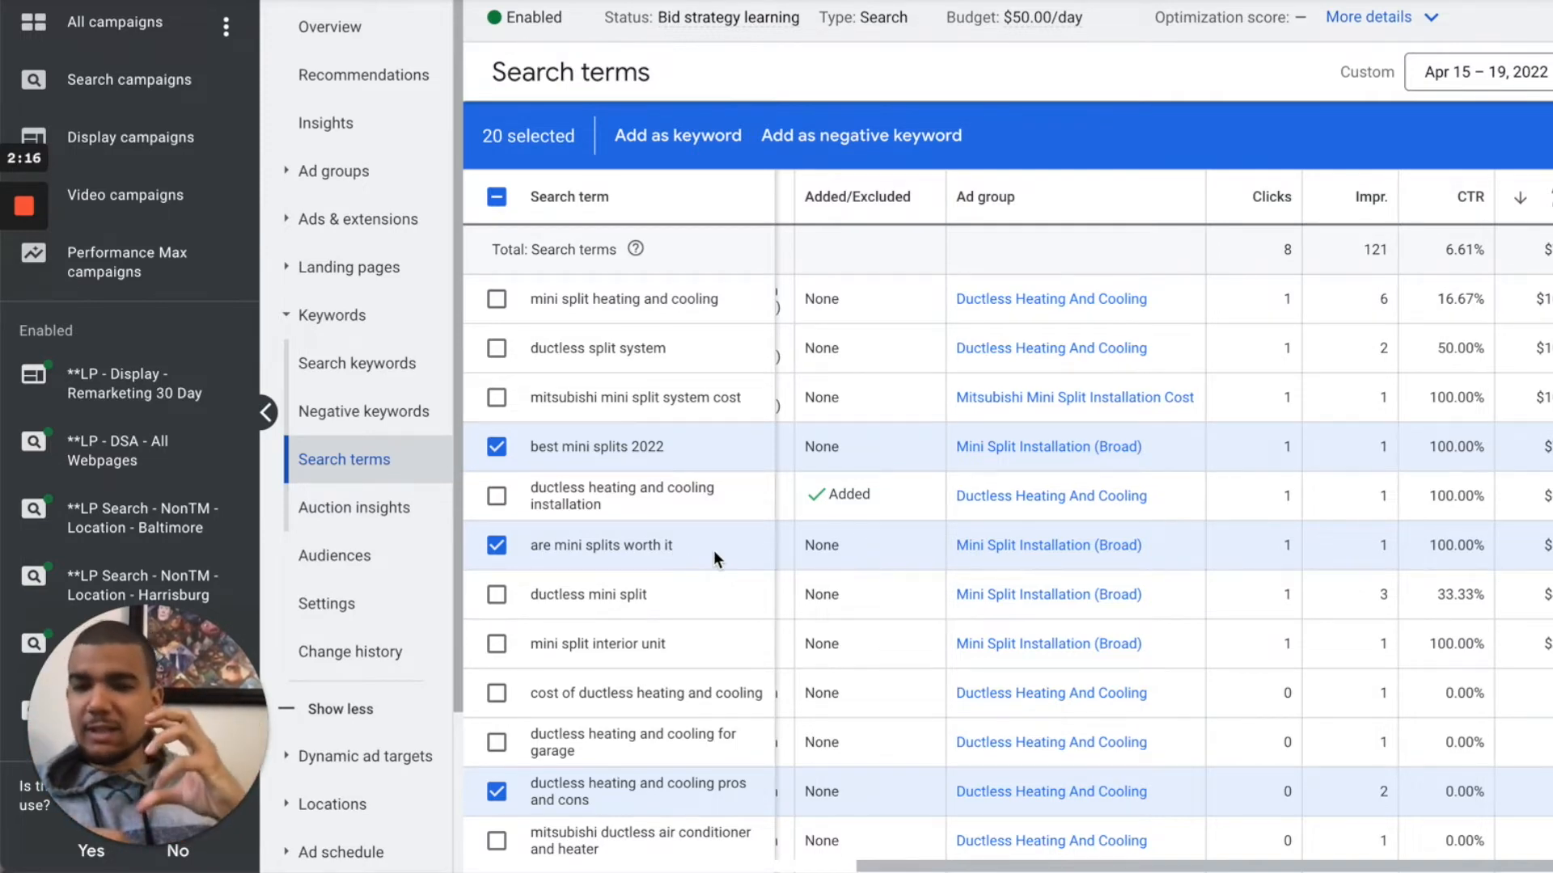
Step: Examine the remaining search terms through the end of the list, checking which irrelevant Mini Split Installation (Broad) queries are ticked
scroll(714, 550, "down", 10)
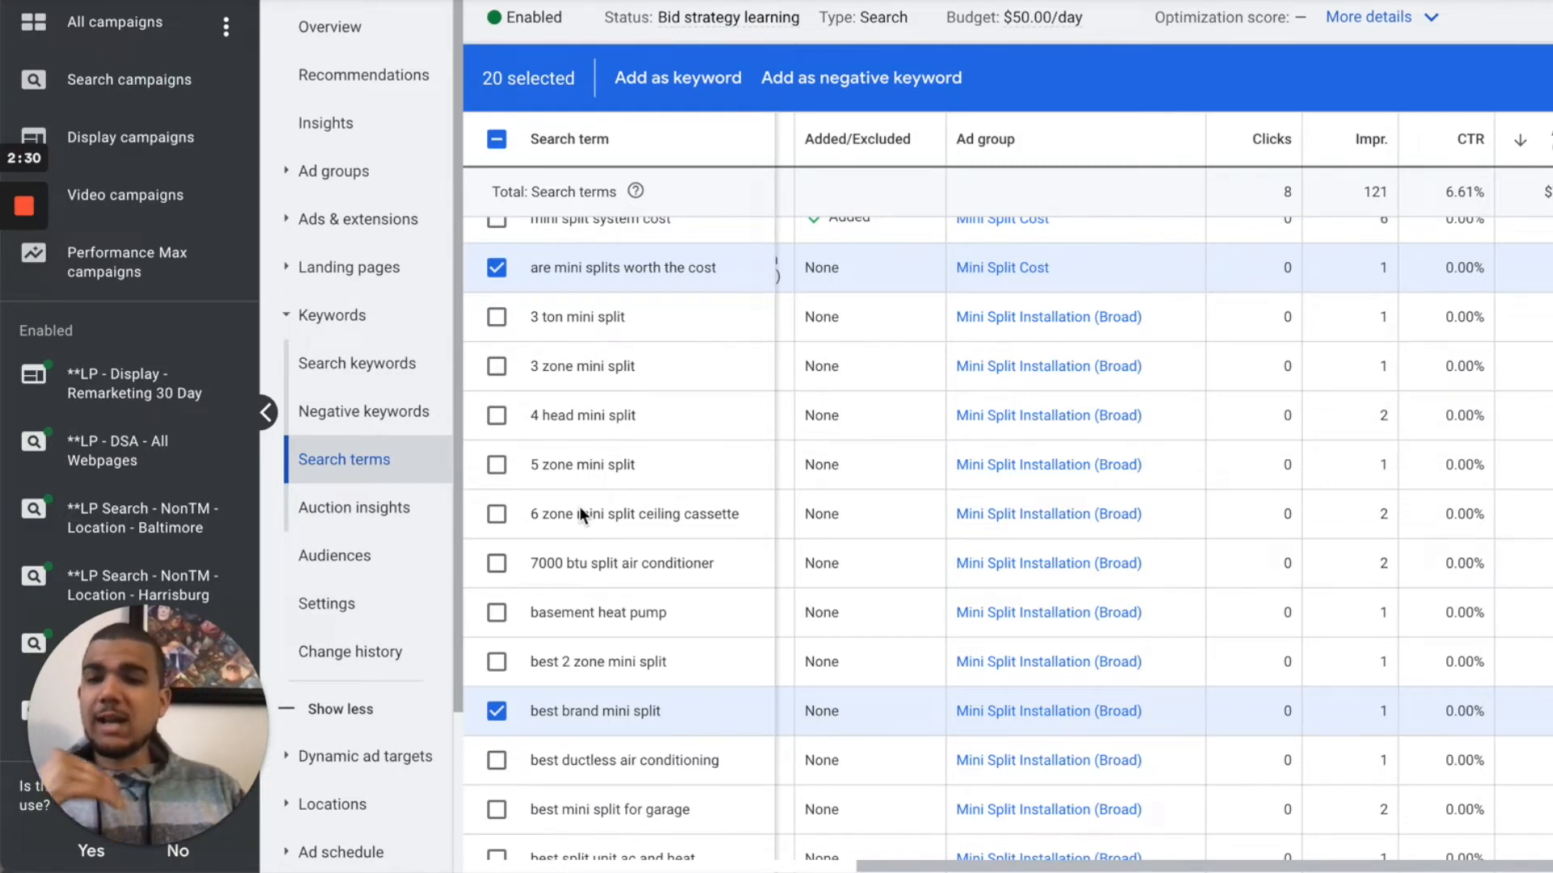
scroll(578, 506, "down", 1)
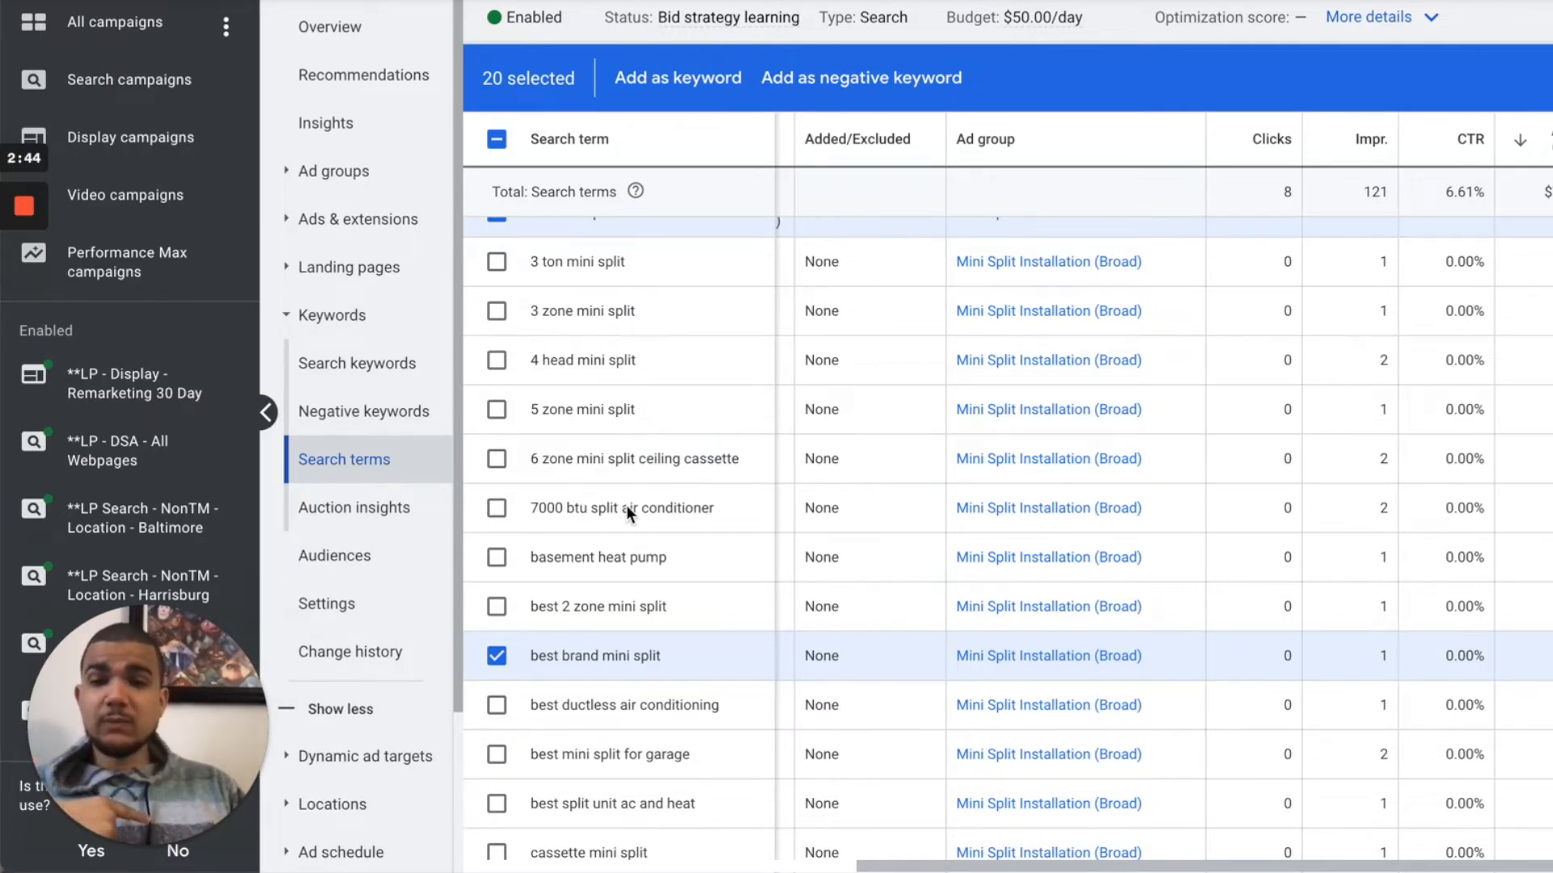
scroll(649, 494, "down", 1)
scroll(590, 497, "right", 1)
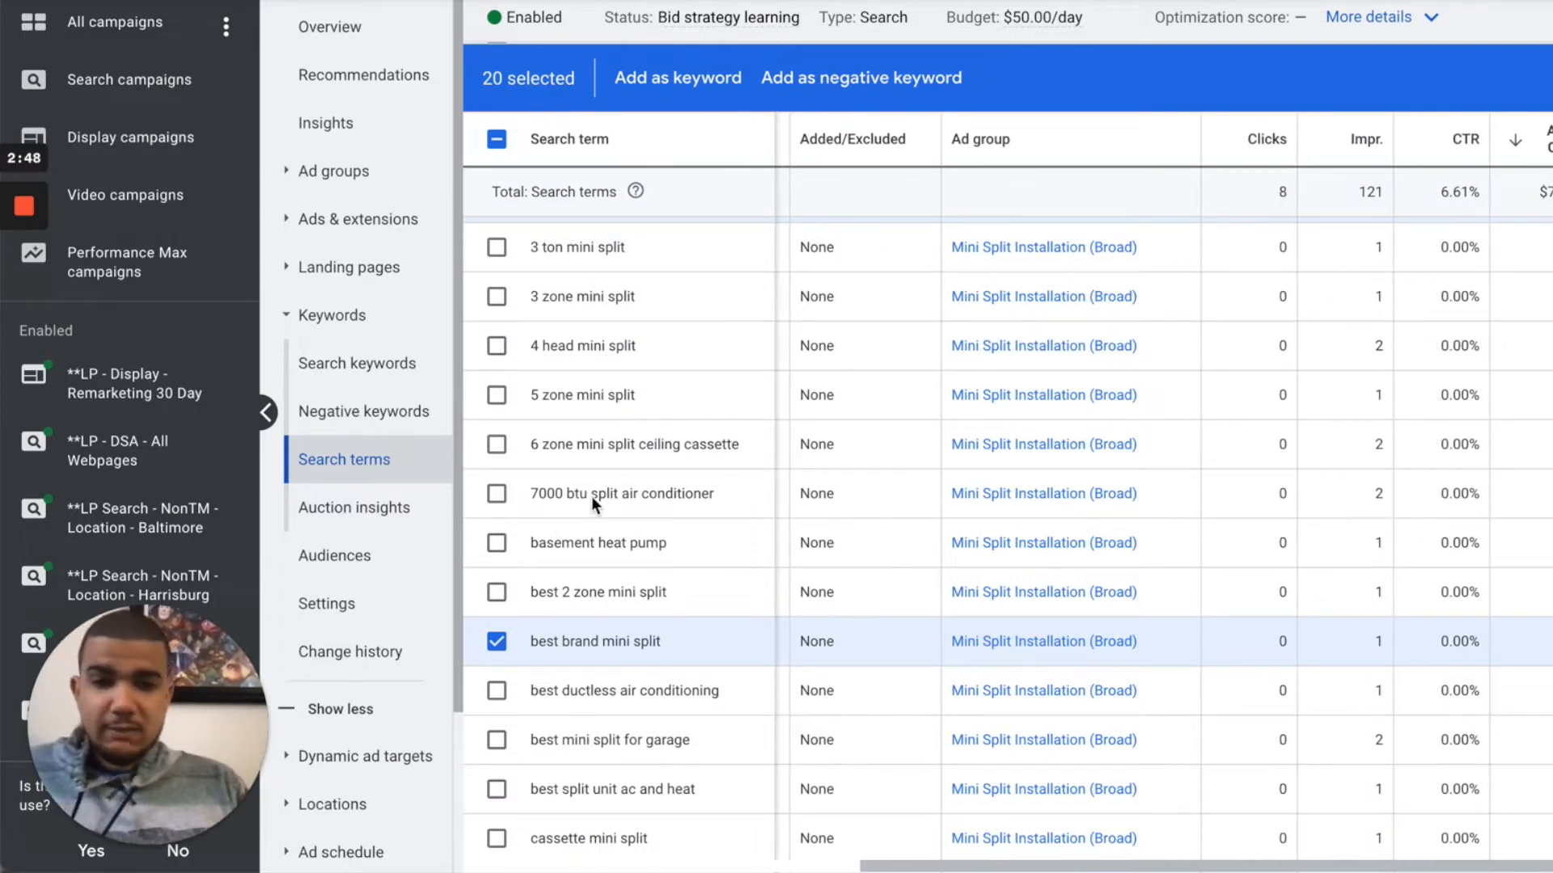
scroll(590, 496, "down", 5)
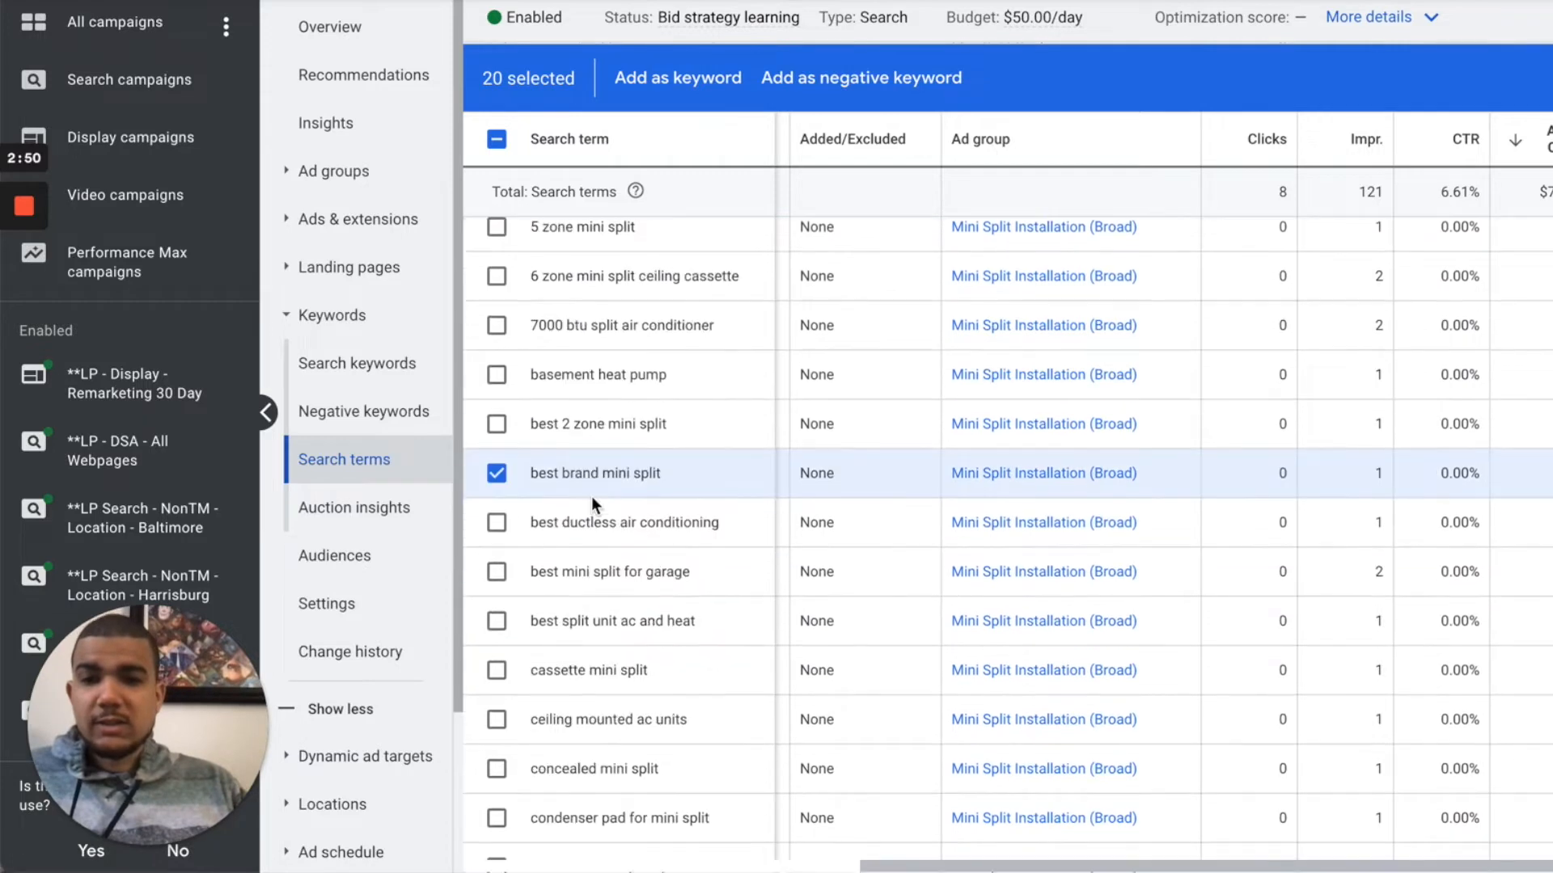
scroll(591, 496, "down", 13)
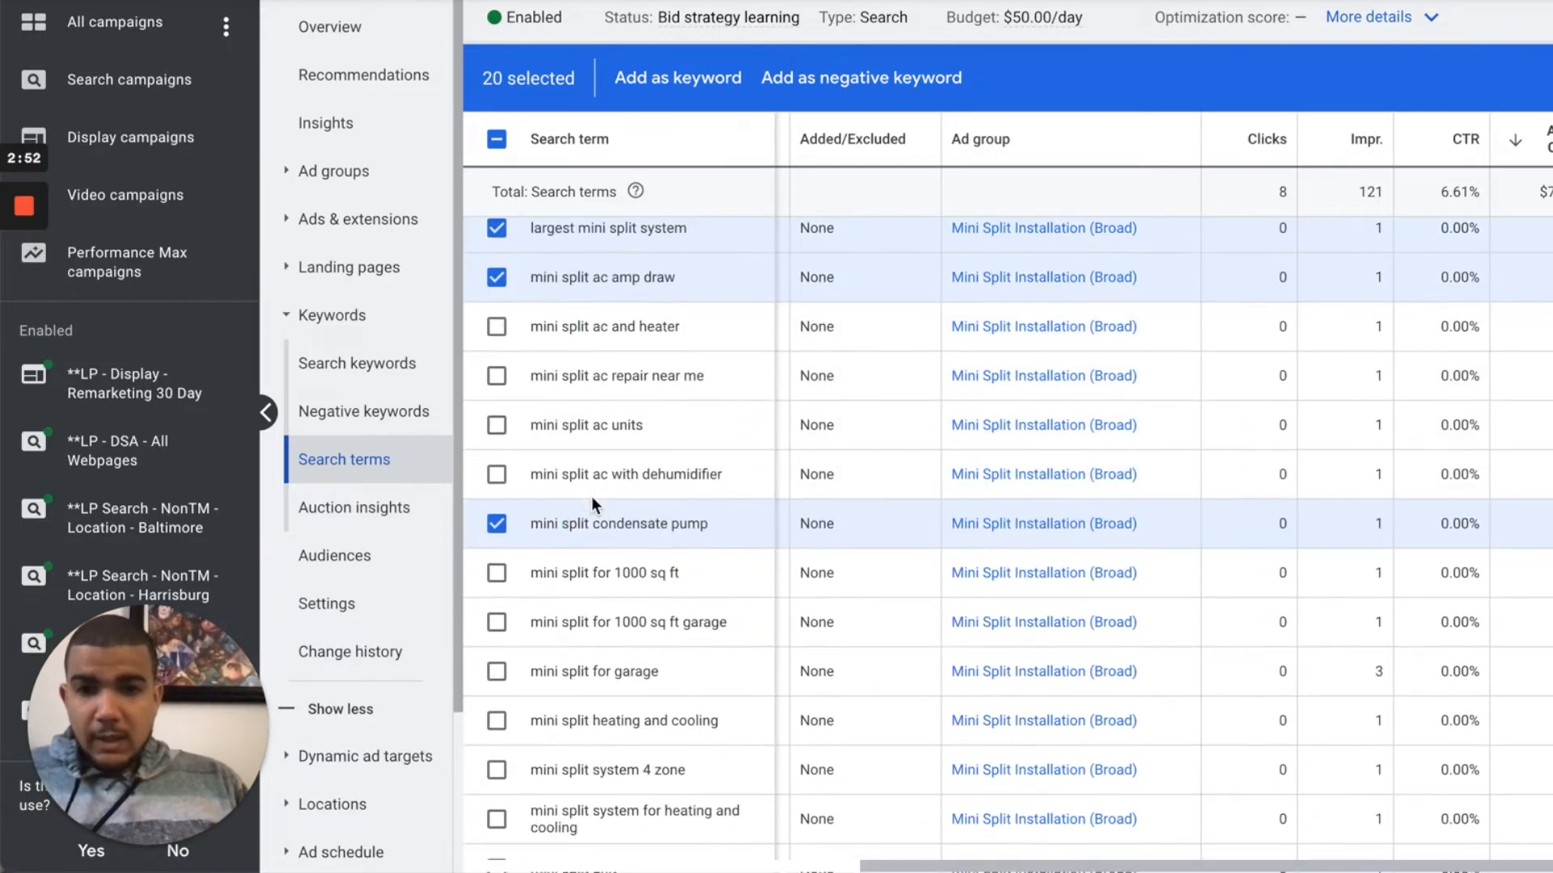
scroll(591, 496, "up", 2)
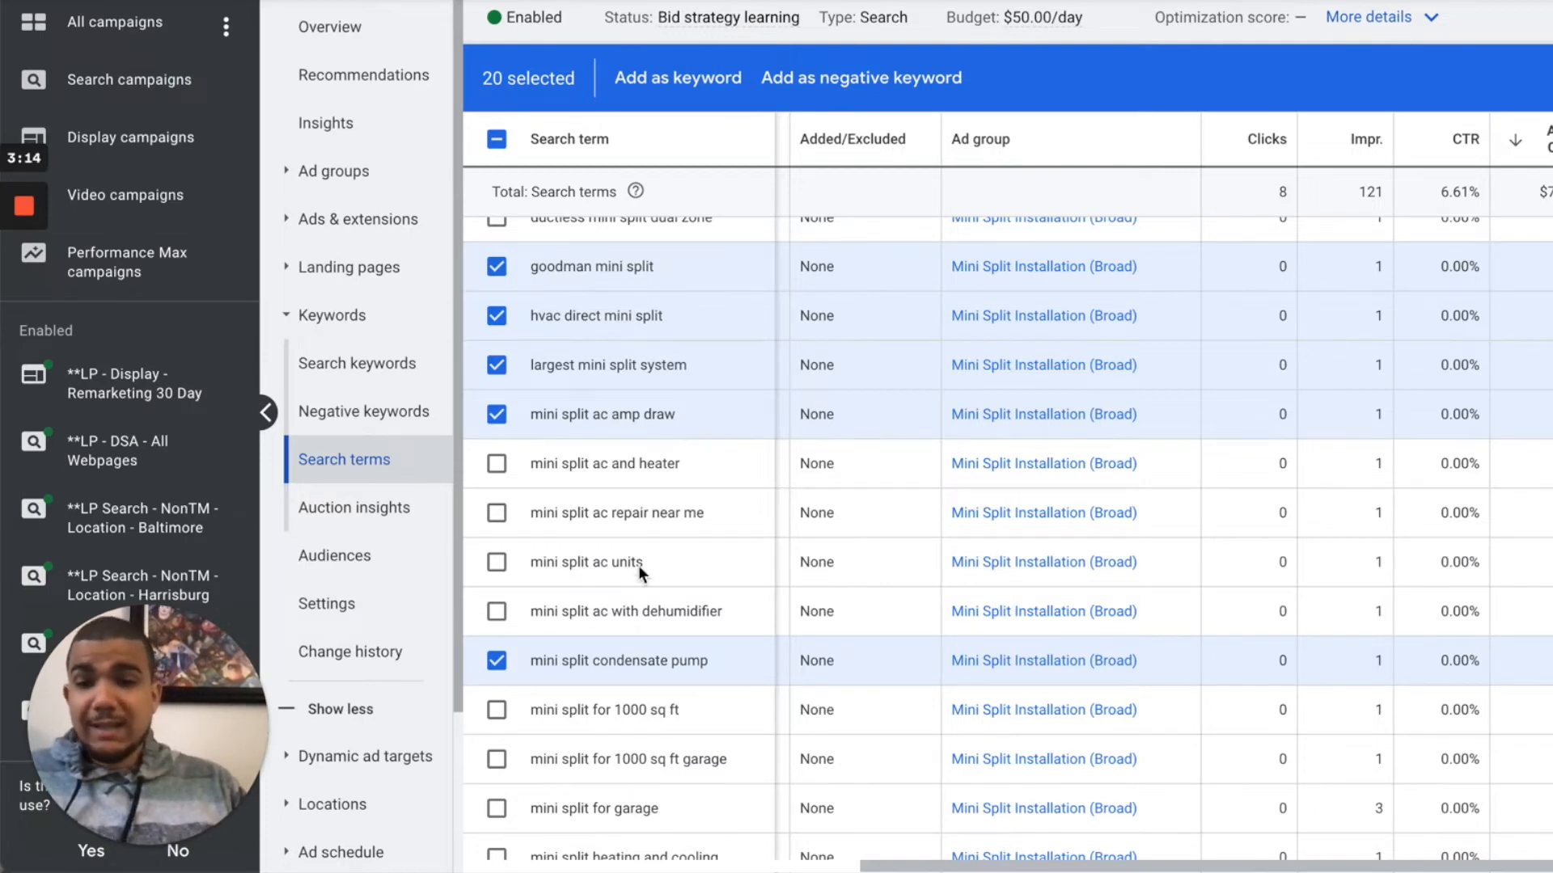
scroll(615, 659, "down", 10)
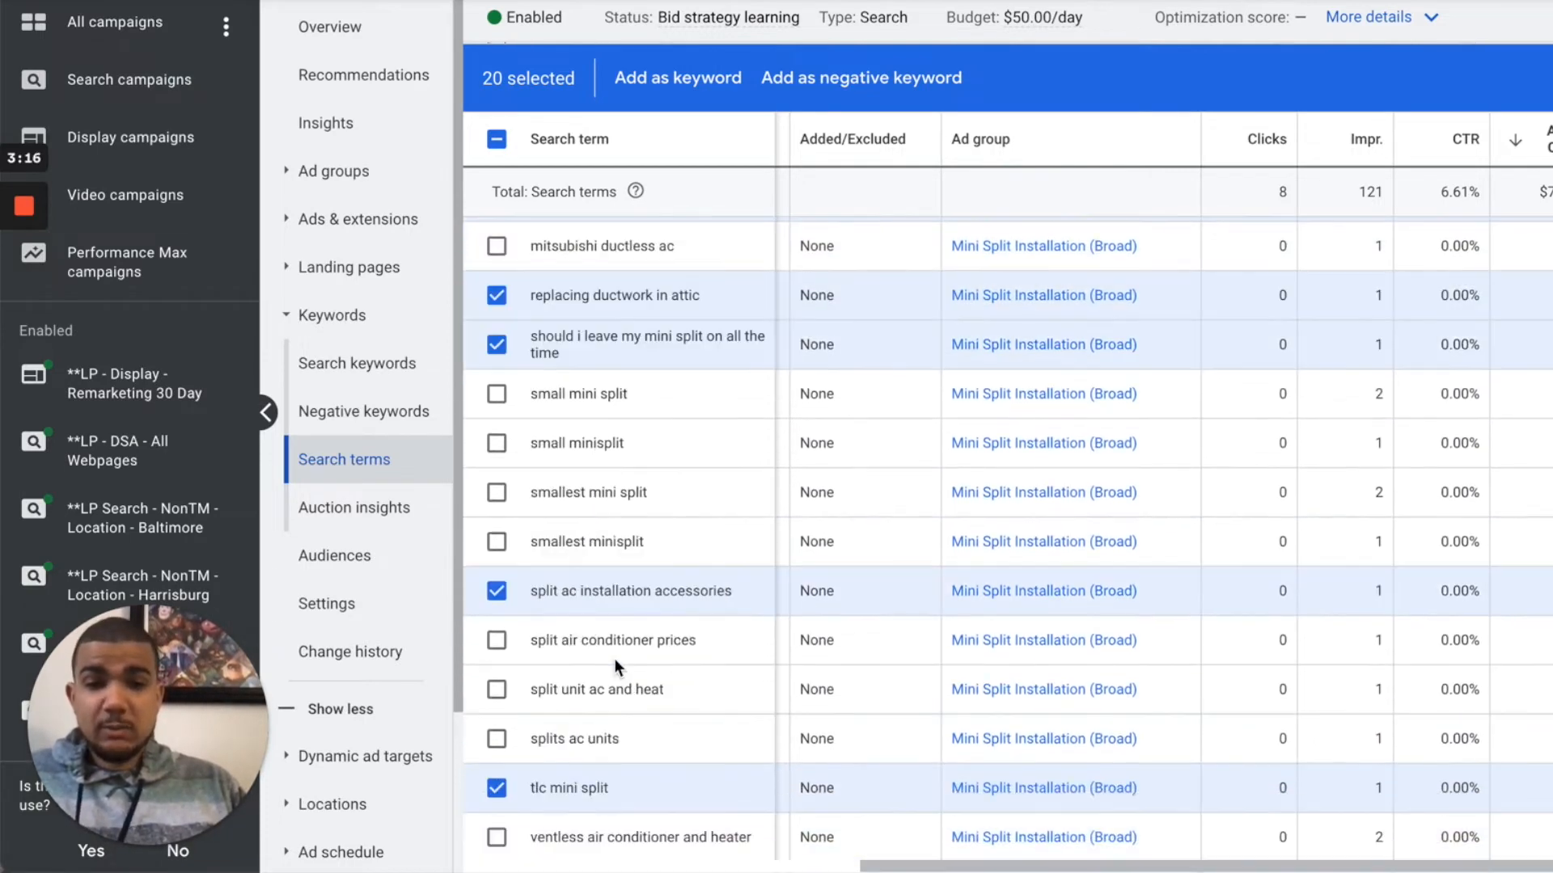
scroll(618, 598, "up", 1)
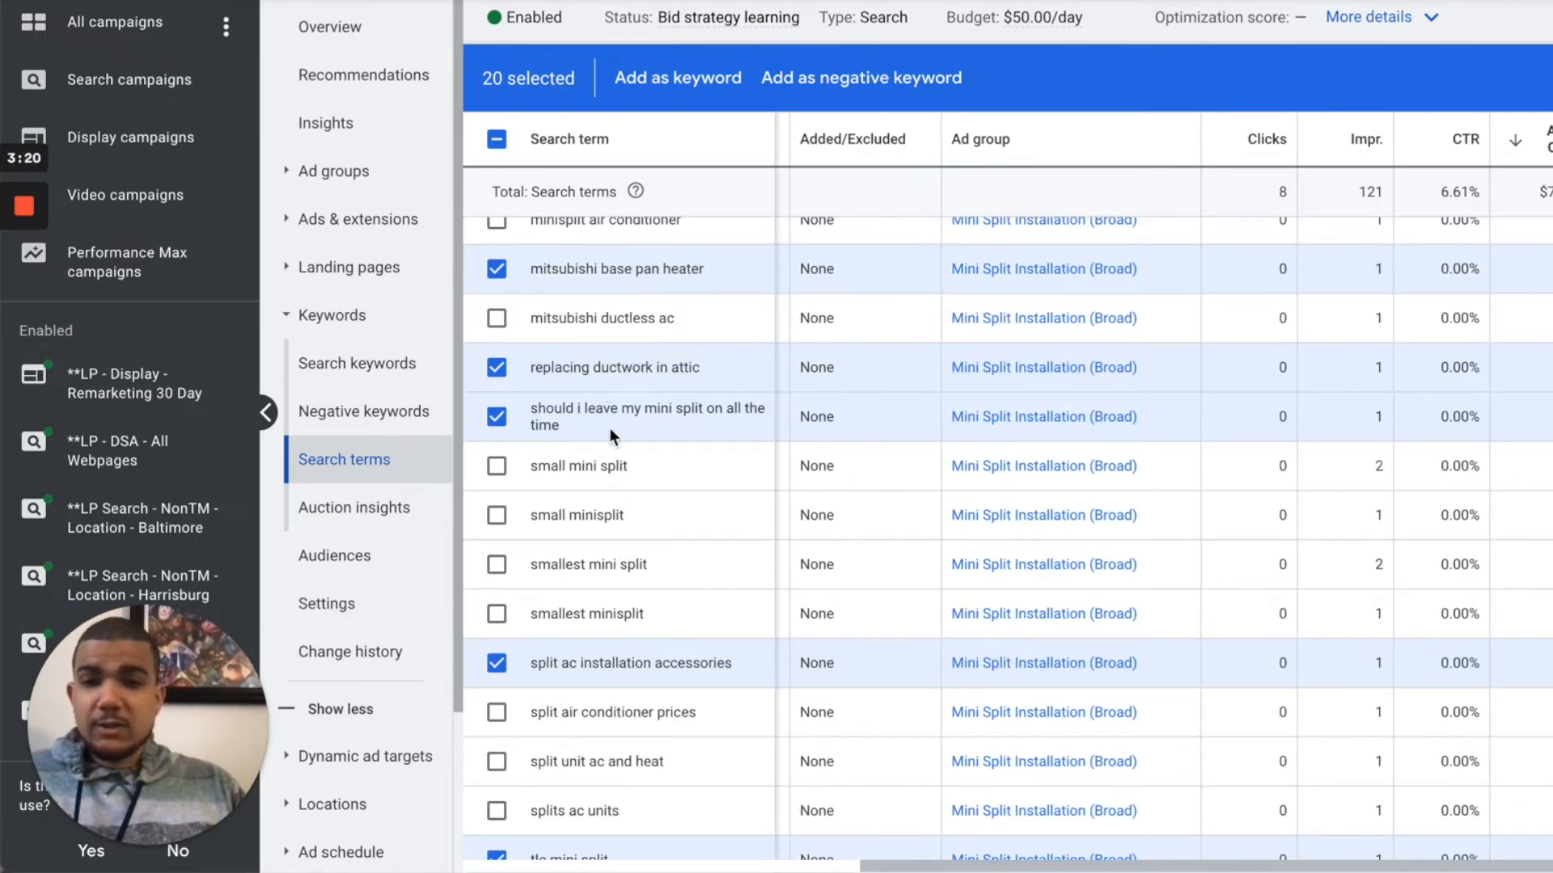
scroll(647, 631, "down", 5)
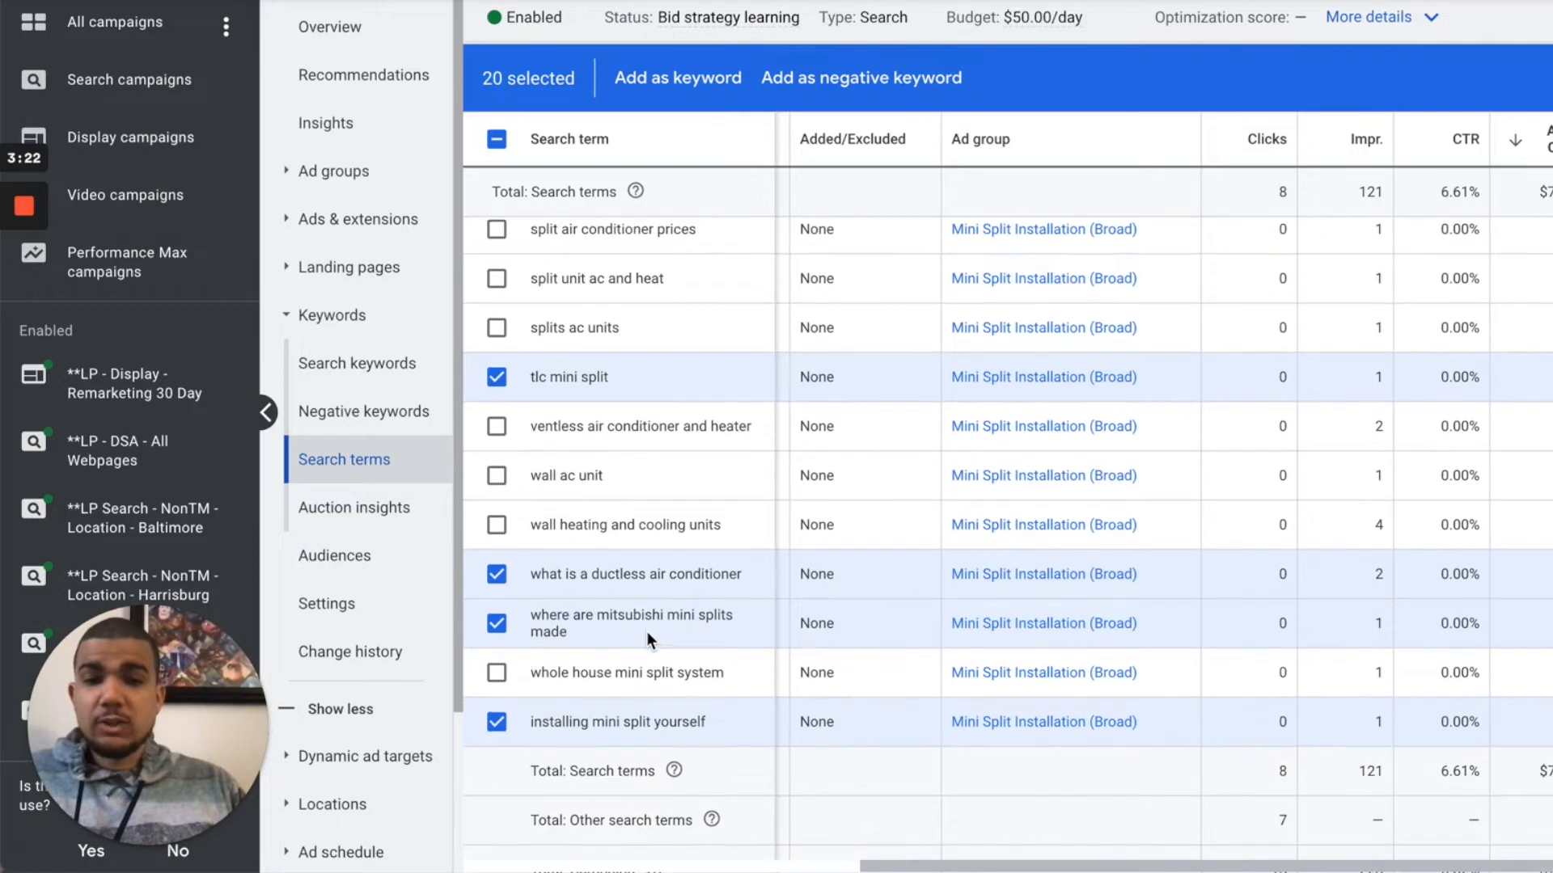
scroll(647, 632, "down", 1)
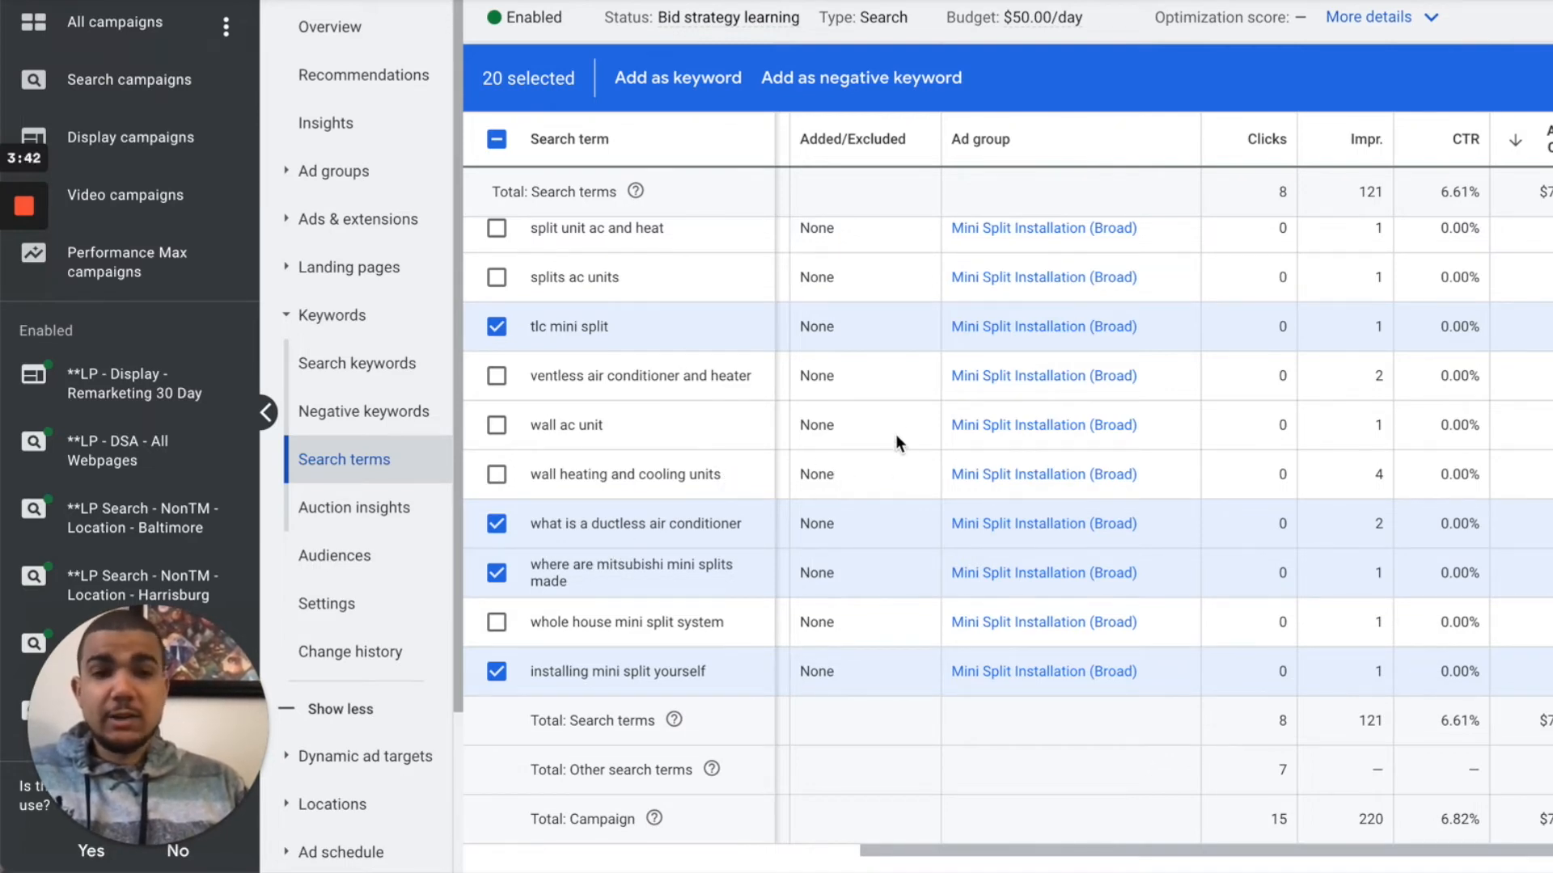
scroll(899, 419, "up", 10)
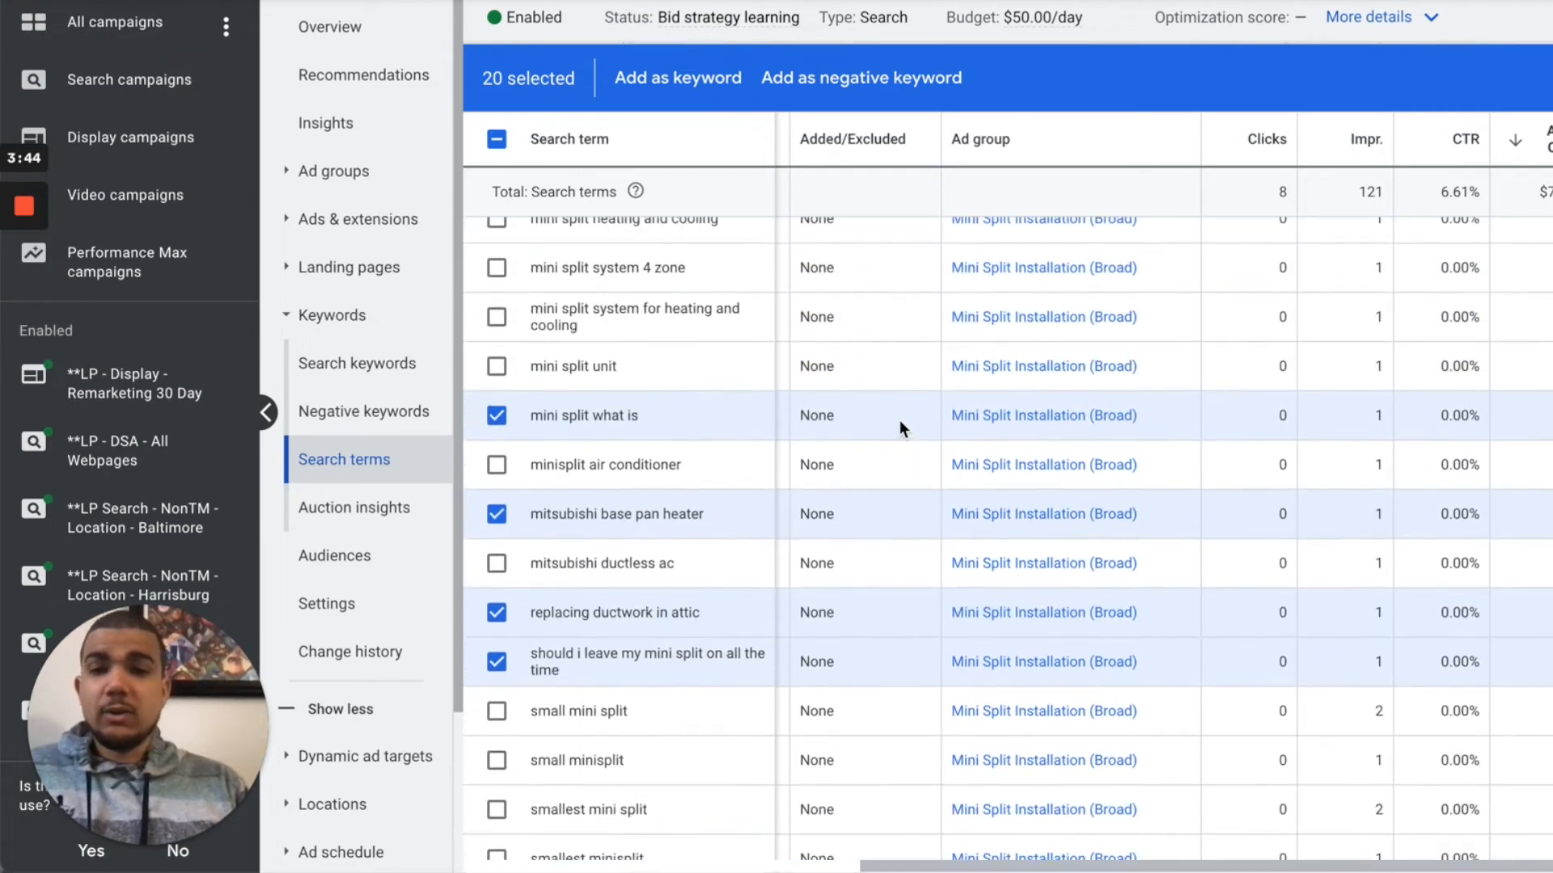
scroll(901, 424, "up", 2)
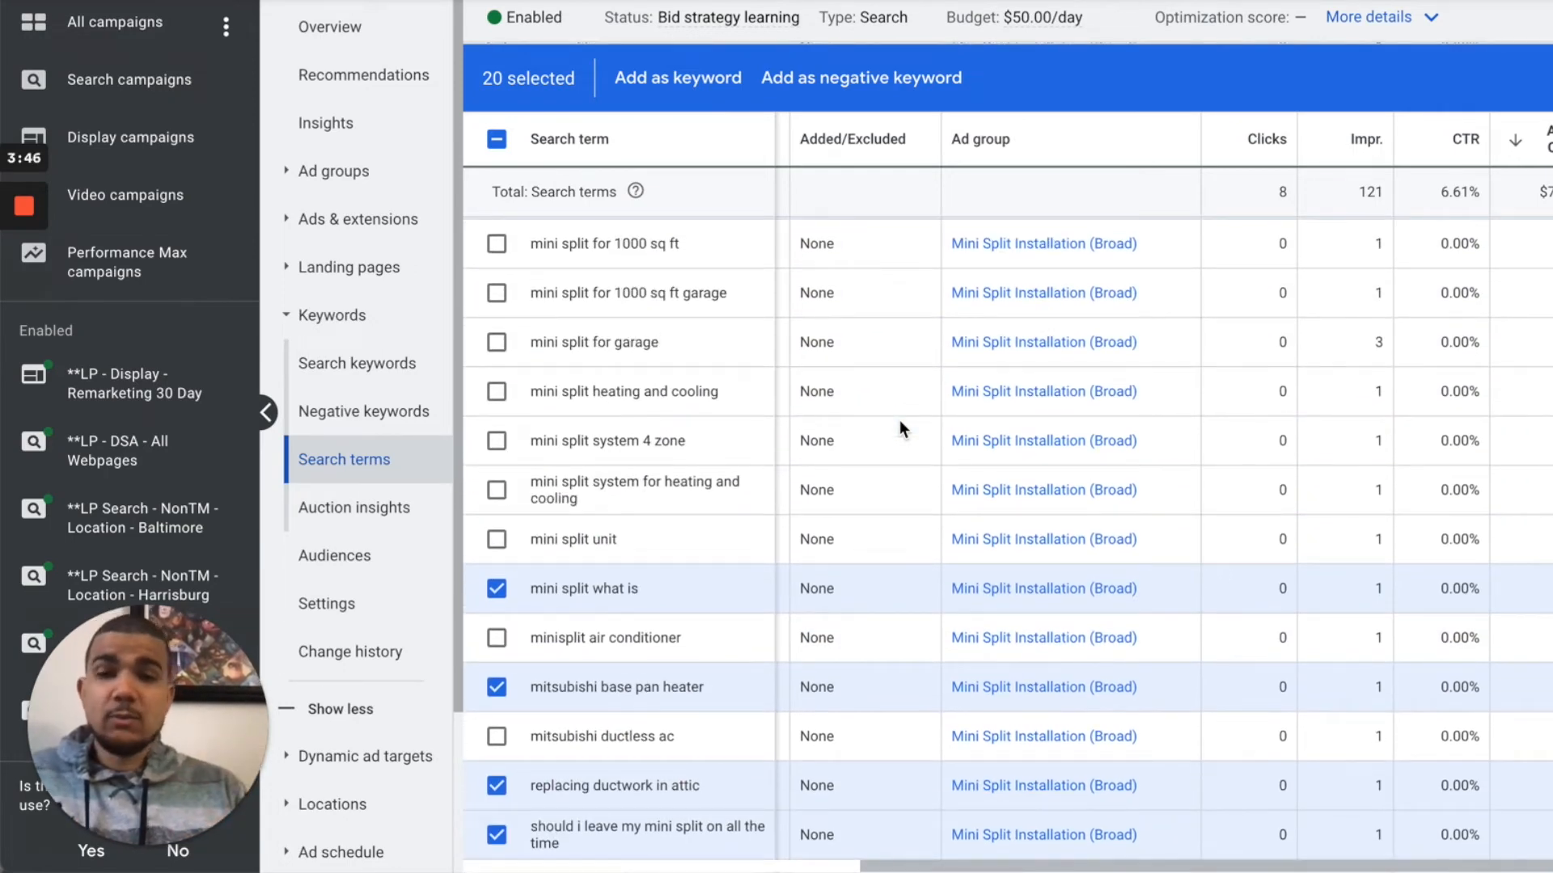
Step: Add the ticked search terms as exact match negative keywords, save them, and let the unresponsive page continue loading
left_click(915, 86)
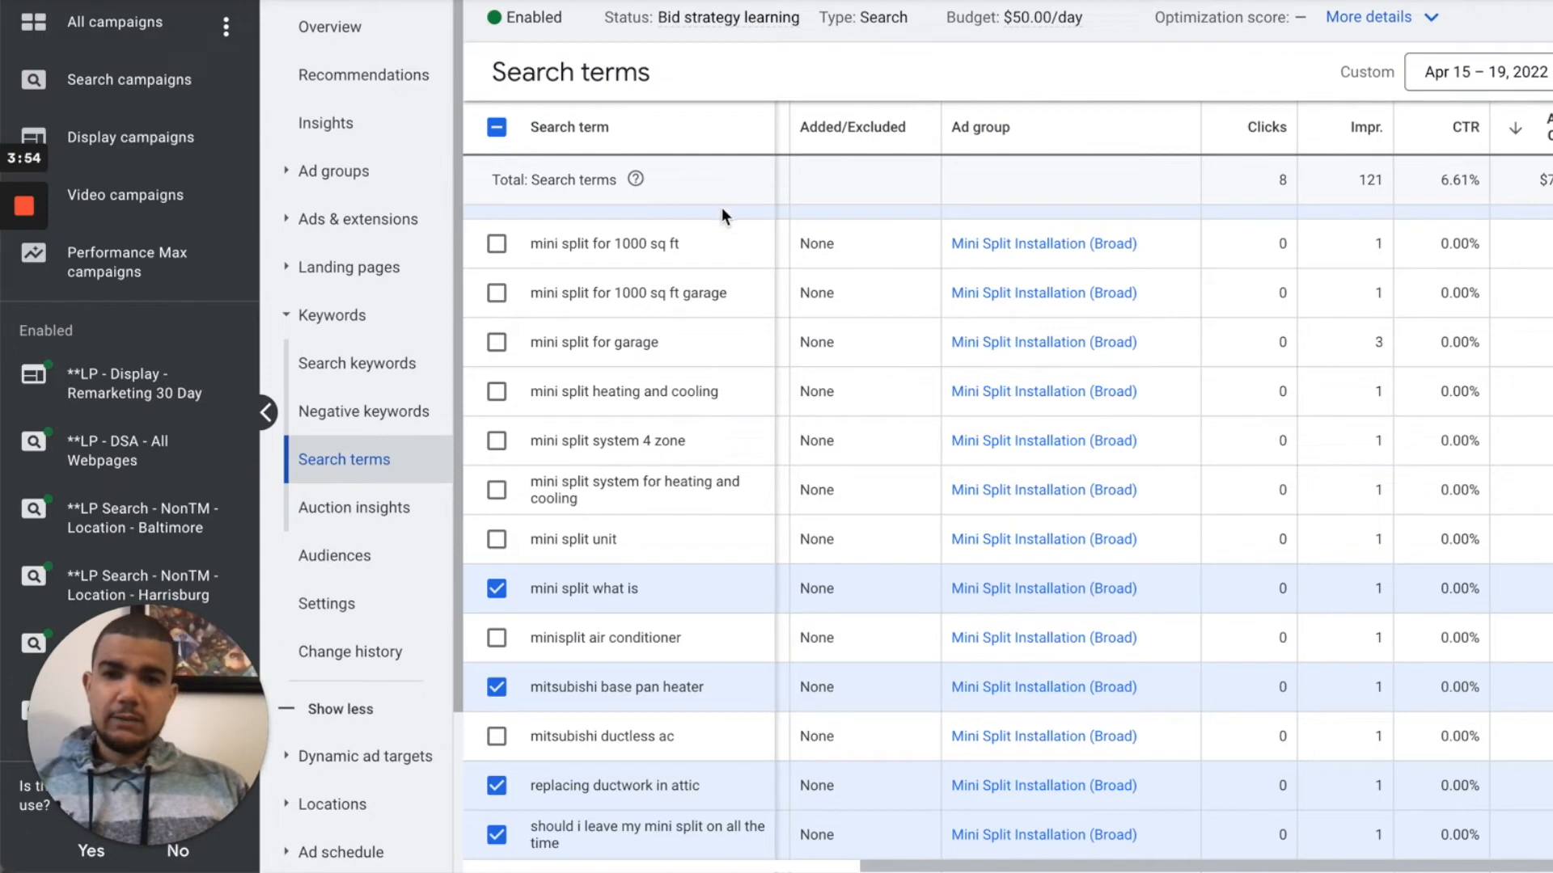
left_click(508, 234)
scroll(598, 404, "down", 4)
scroll(597, 412, "down", 20)
scroll(587, 337, "down", 4)
scroll(586, 336, "up", 10)
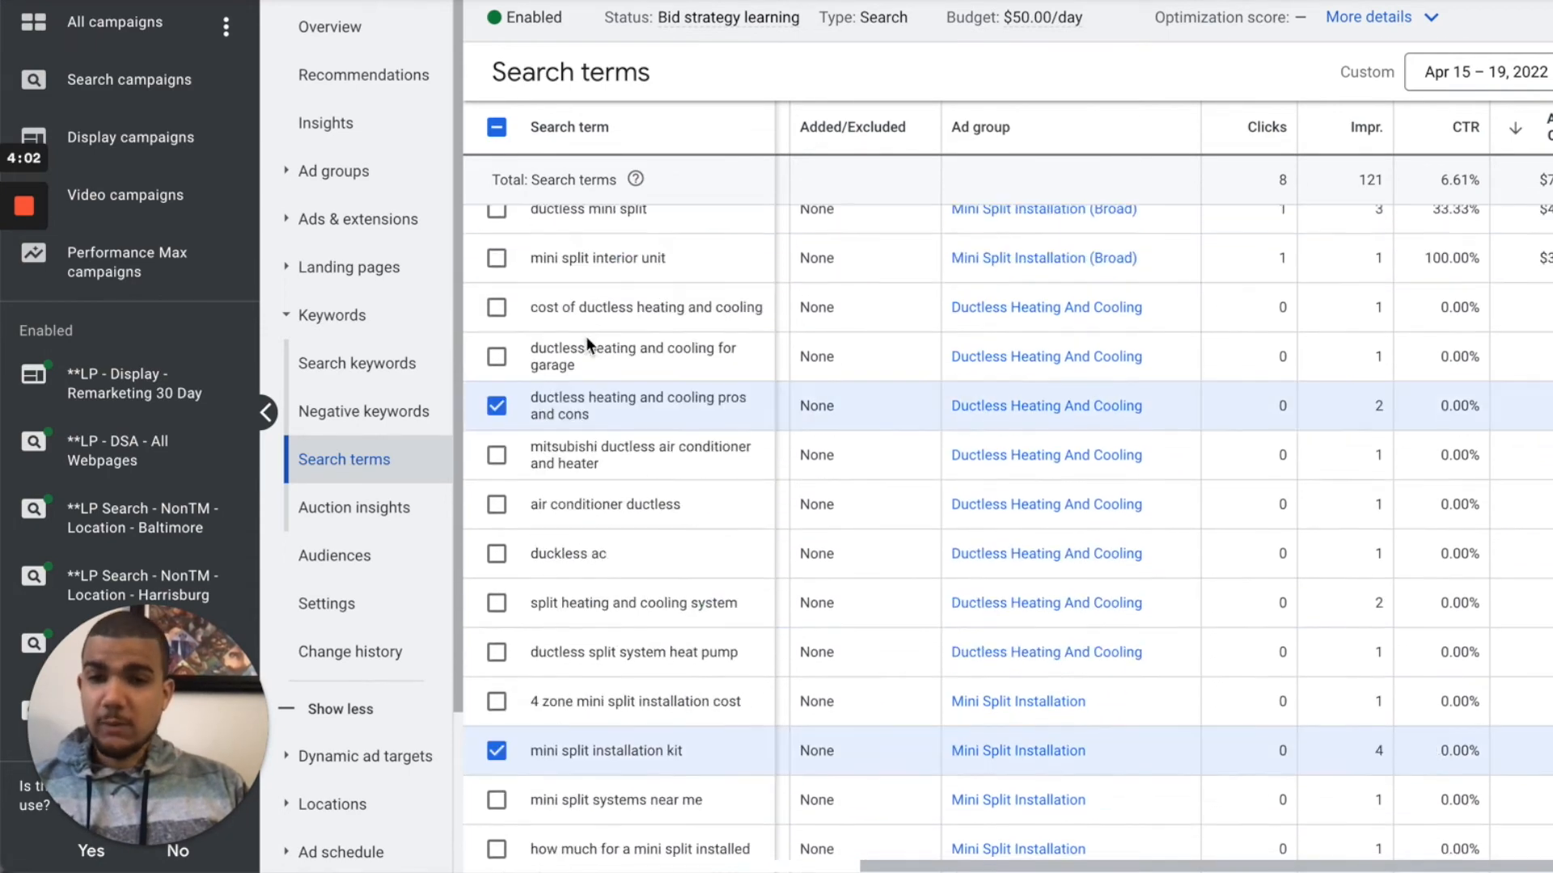
scroll(586, 336, "up", 5)
scroll(548, 188, "up", 3)
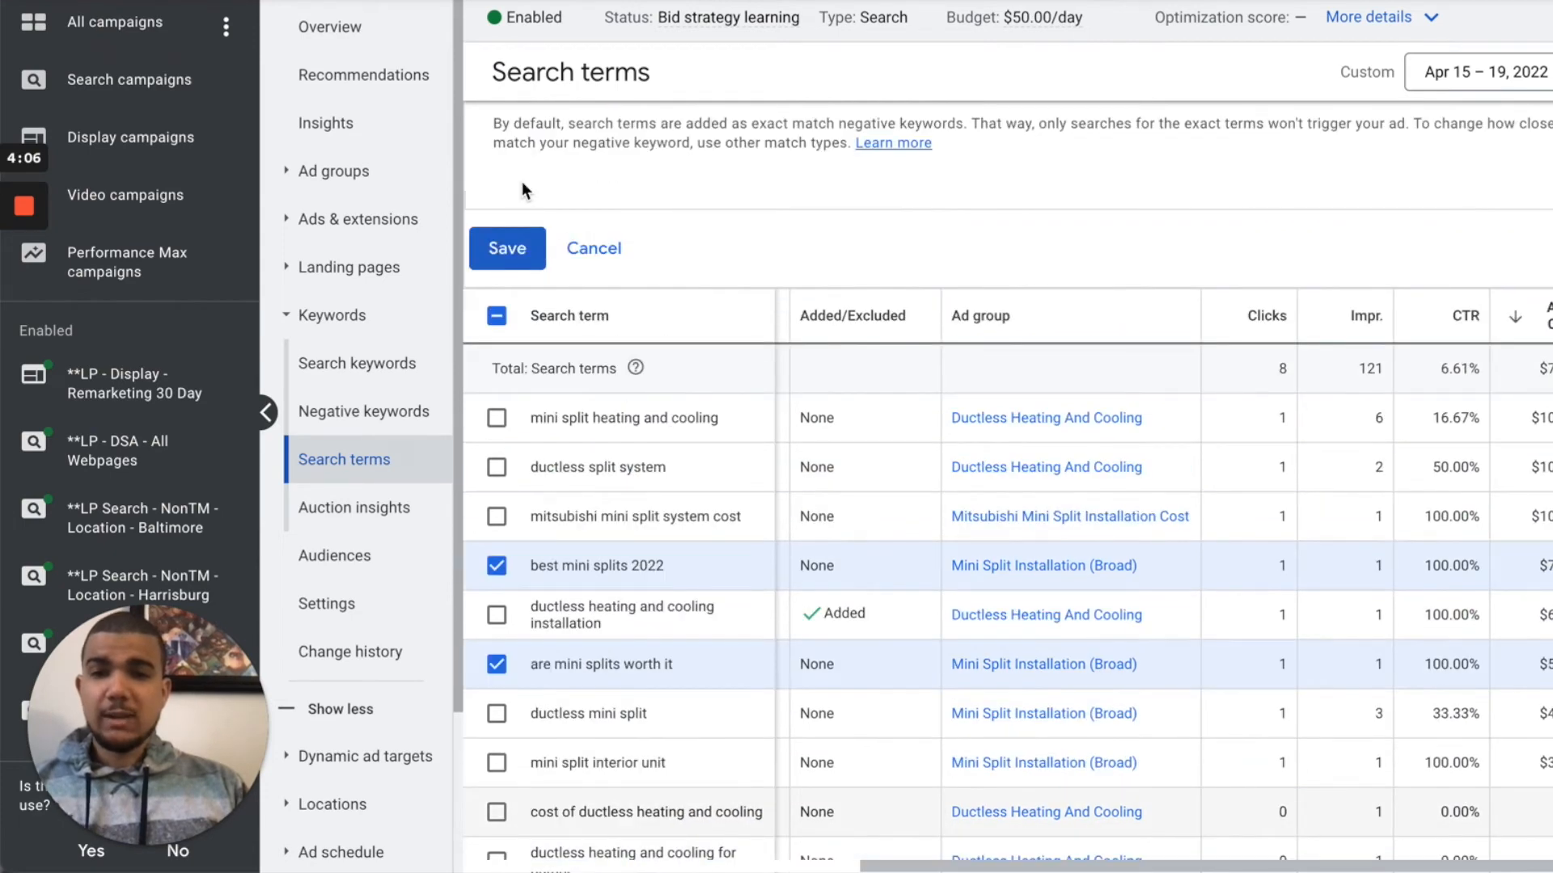
scroll(521, 258, "up", 1)
left_click(522, 260)
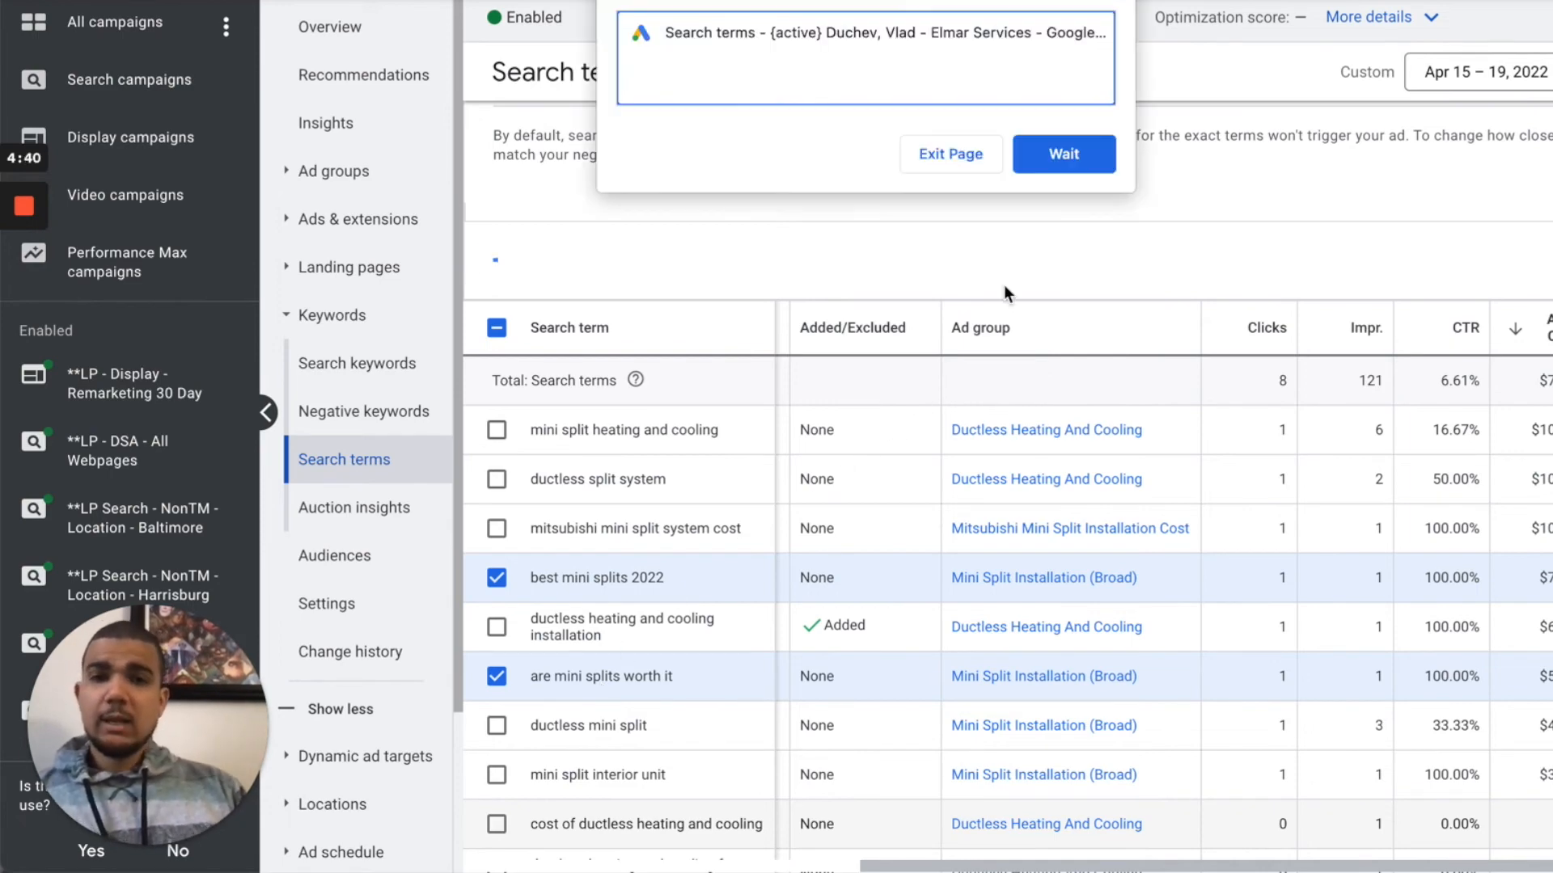
left_click(1061, 173)
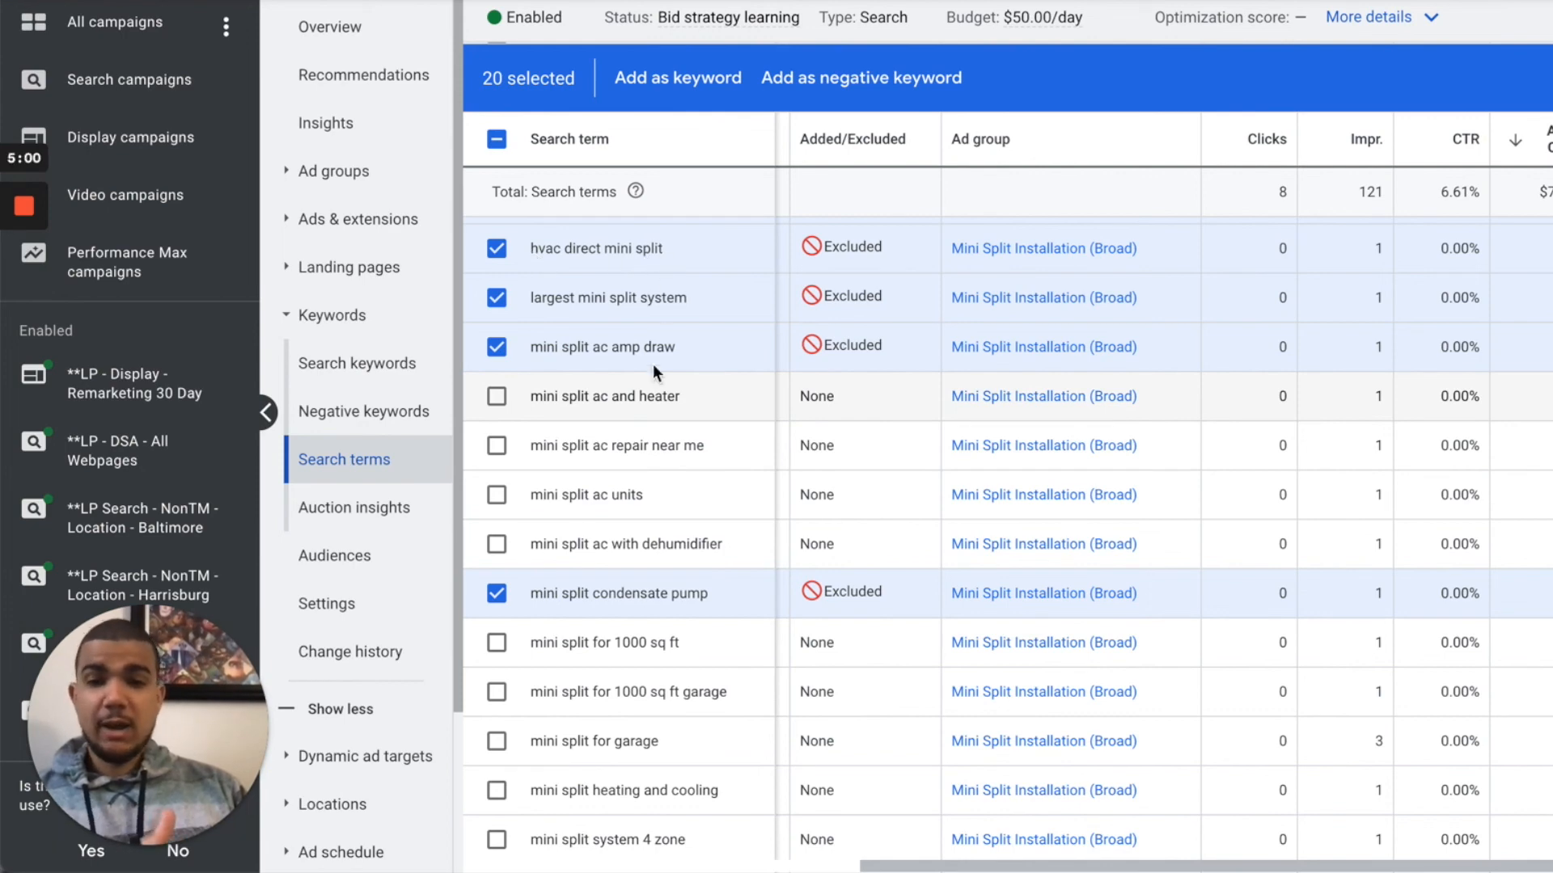
Step: Highlight the search term text "mini split condensate pump" in the list
left_click_drag(524, 592, 710, 600)
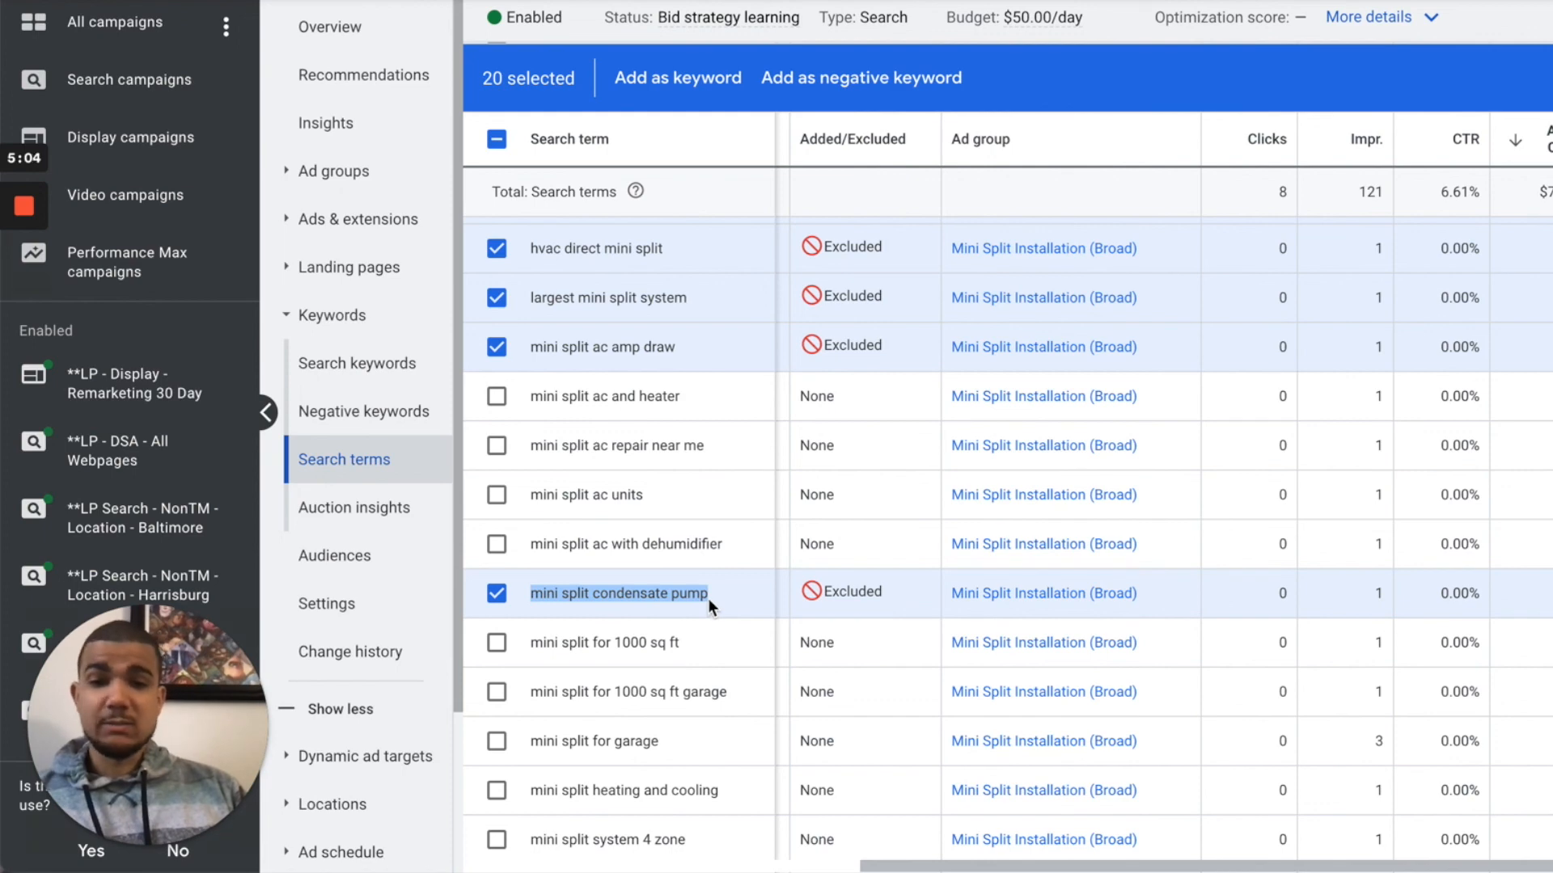